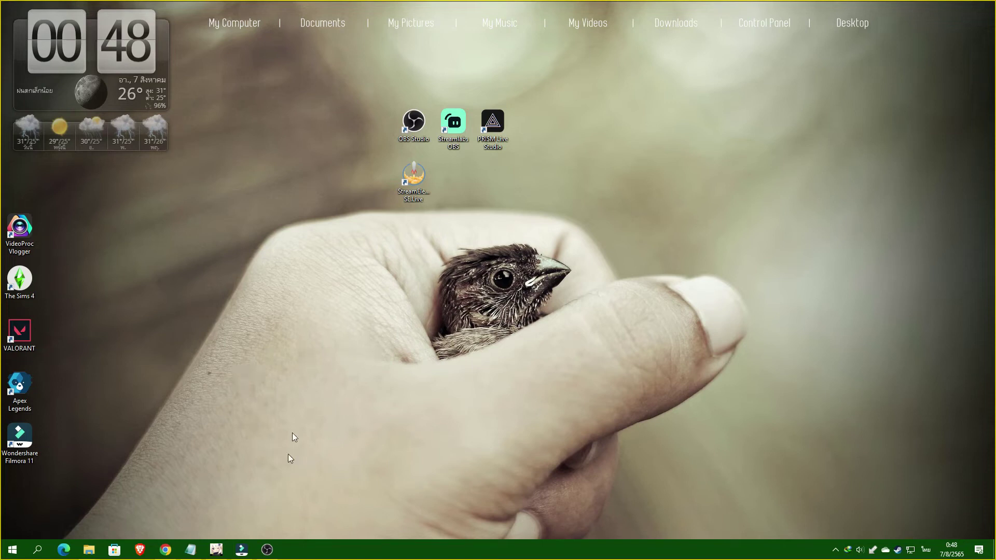
Switch to OBS Studio and open the properties of the Game Capture source in the genshin impact Live scene
left_click(270, 552)
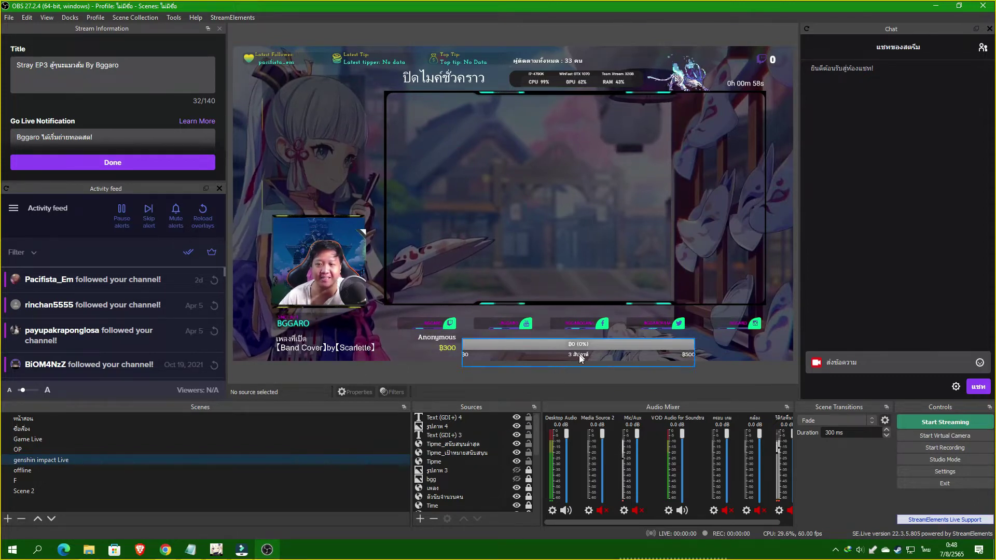
scroll(450, 459, "down", 5)
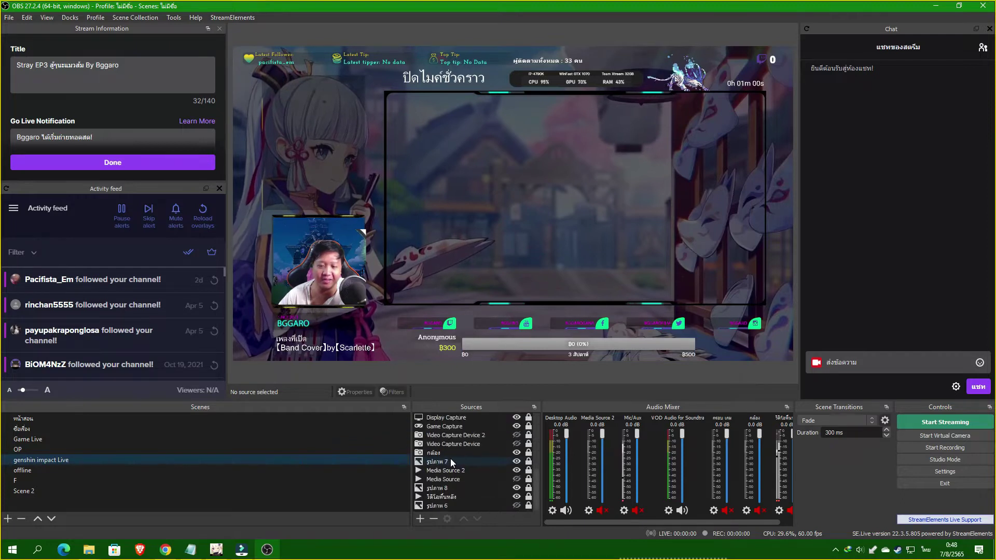
scroll(468, 469, "up", 2)
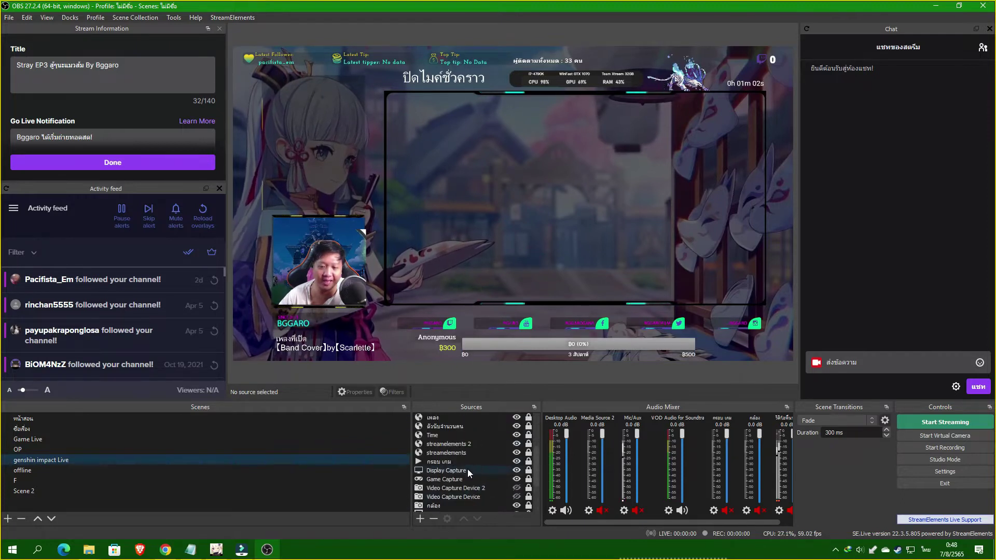
double_click(465, 479)
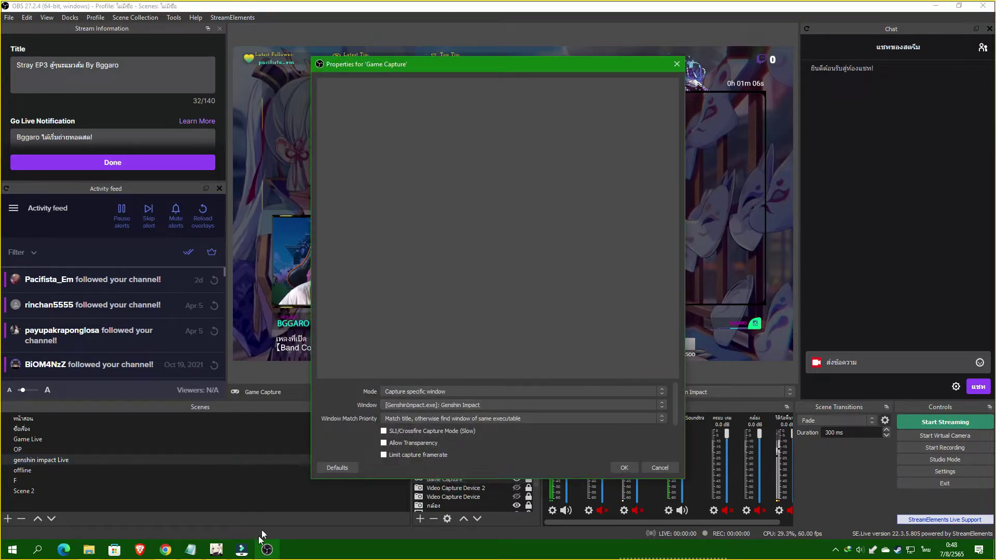
View the running Genshin Impact window, minimise it and close the Game Capture properties in OBS Studio
left_click(217, 551)
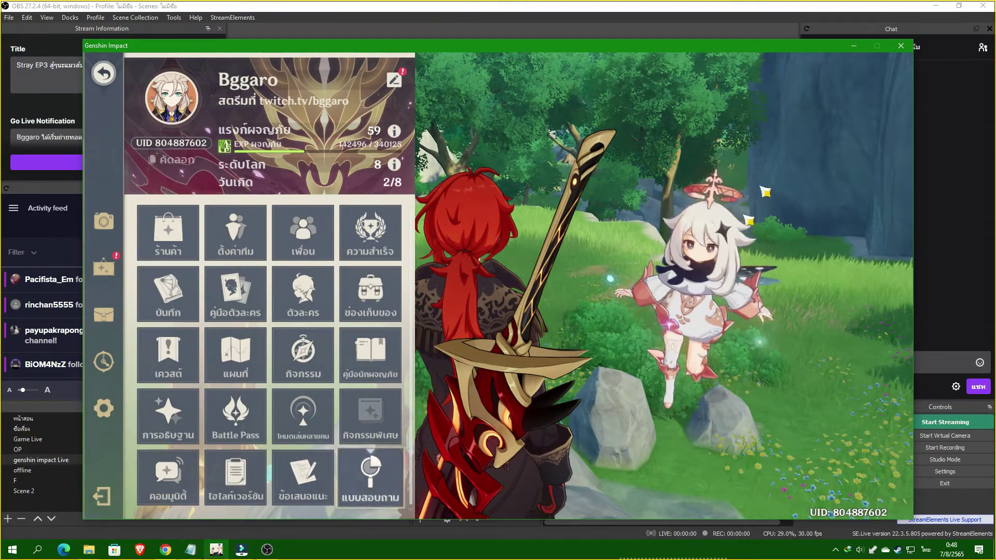
left_click(850, 46)
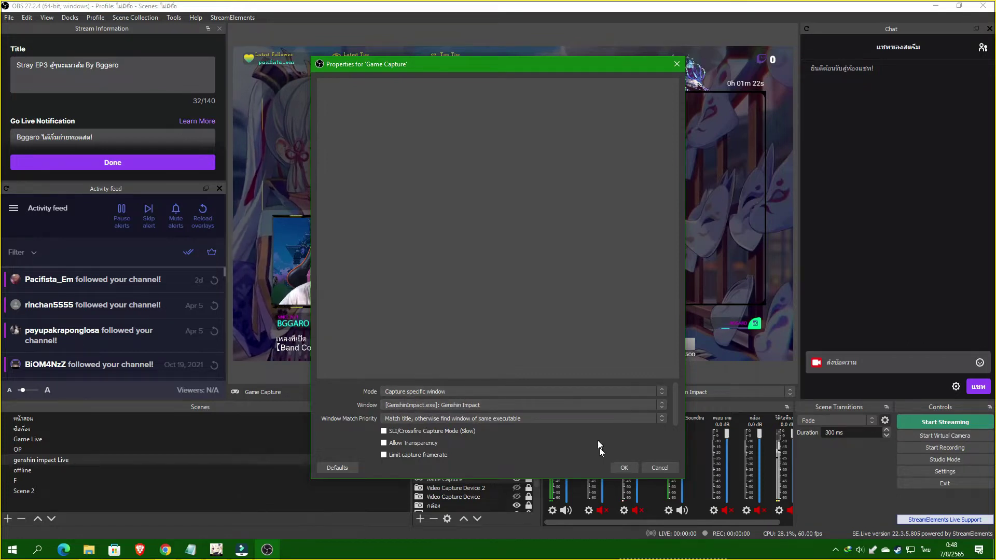
left_click(624, 468)
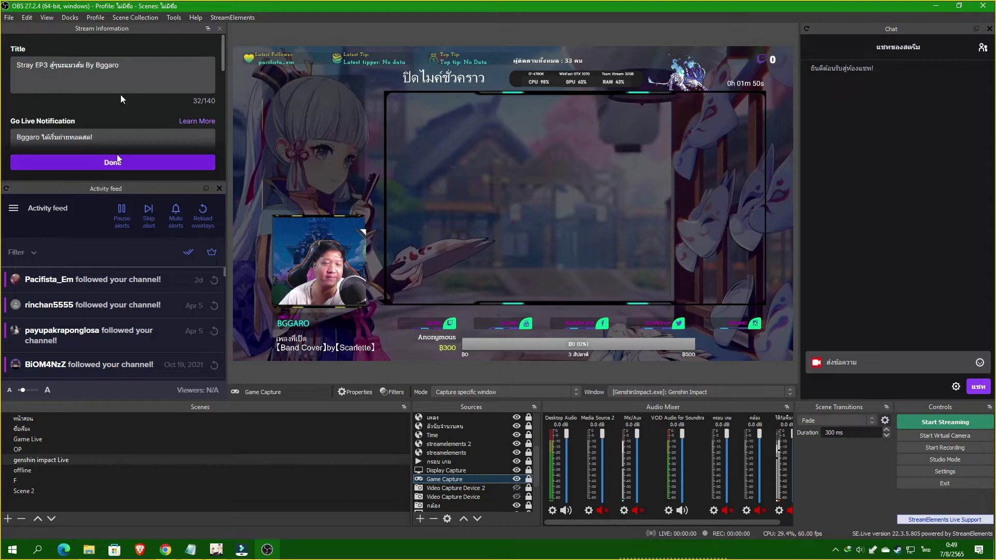
scroll(124, 321, "down", 5)
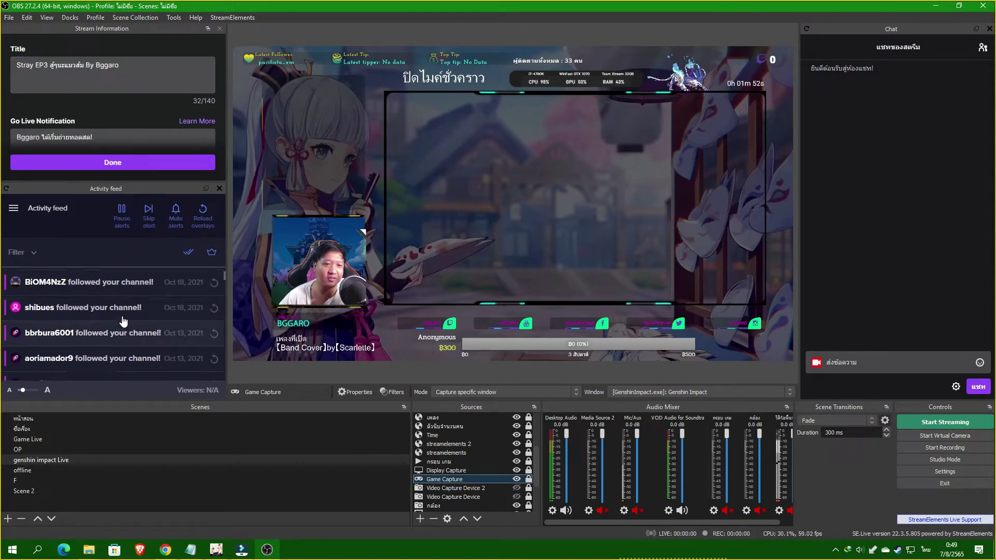
scroll(124, 322, "up", 5)
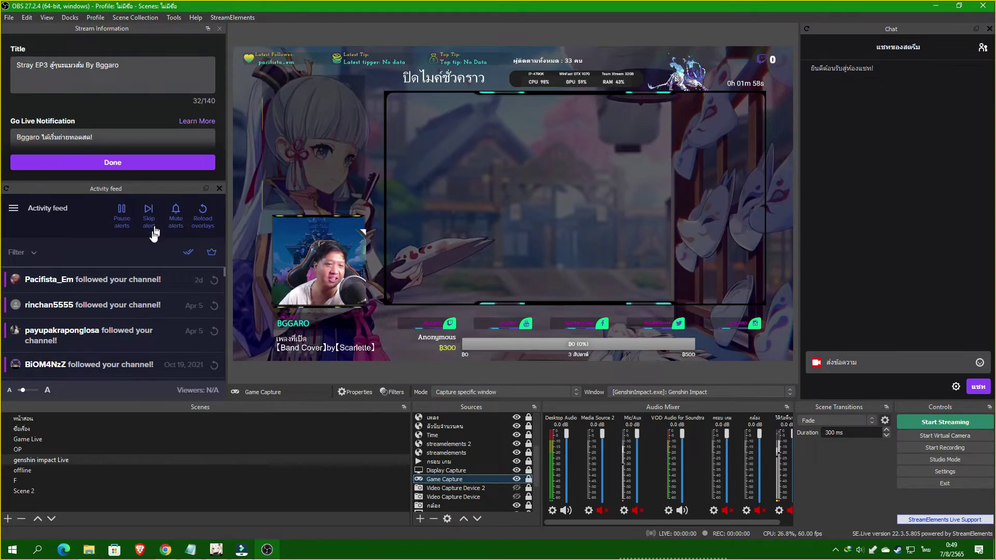
scroll(91, 73, "down", 2)
scroll(103, 76, "up", 2)
left_click(118, 81)
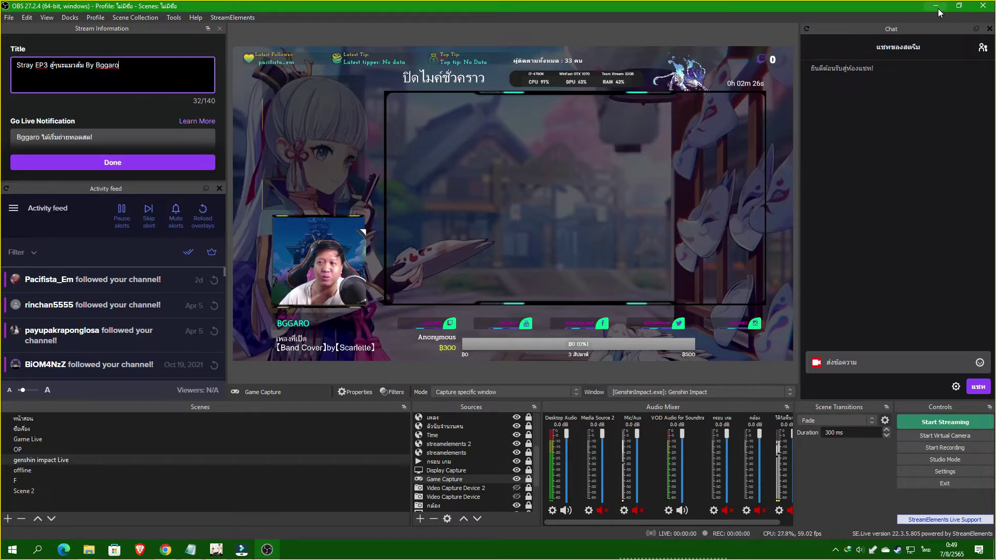
Close OBS Studio and review the Live Scene's Game Capture settings in Streamlabs Desktop
left_click(983, 8)
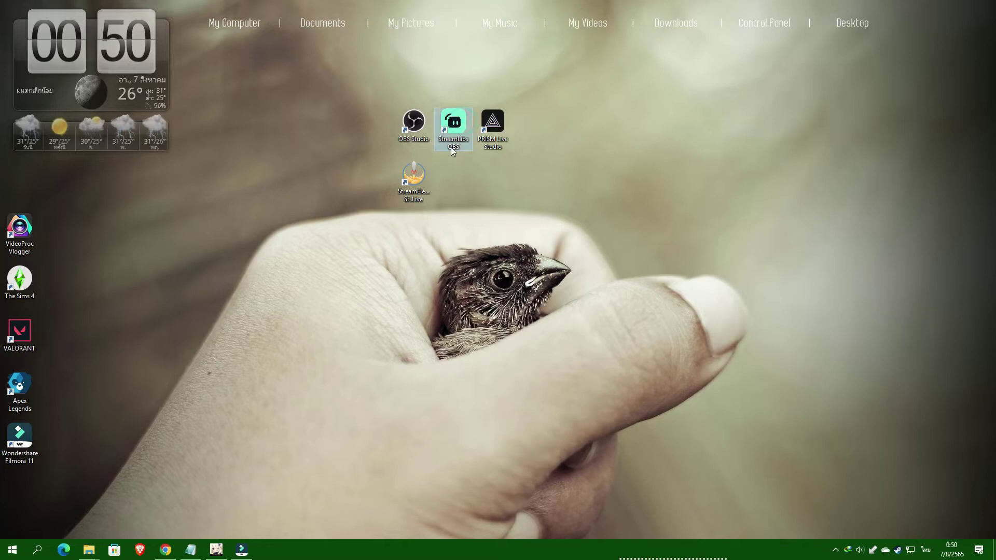
double_click(460, 121)
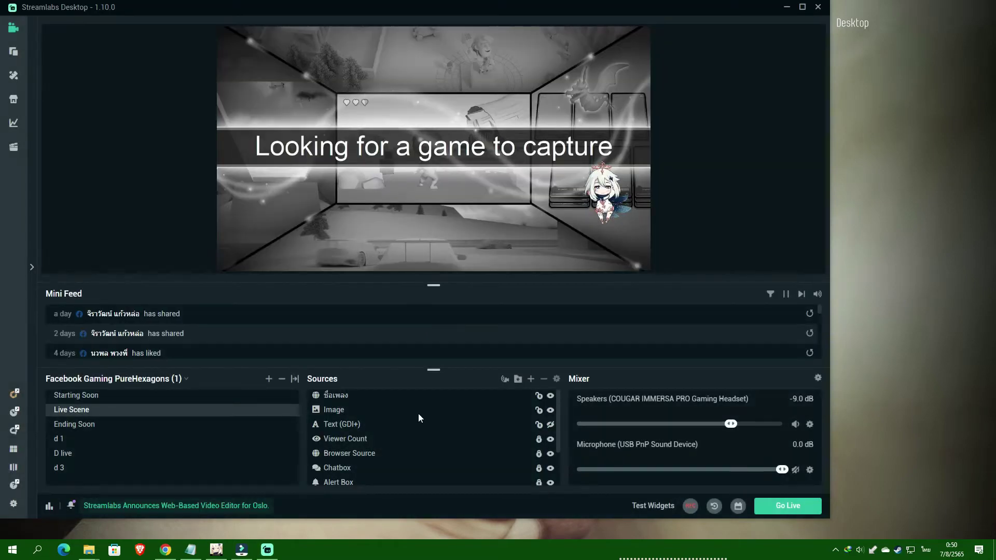
double_click(375, 476)
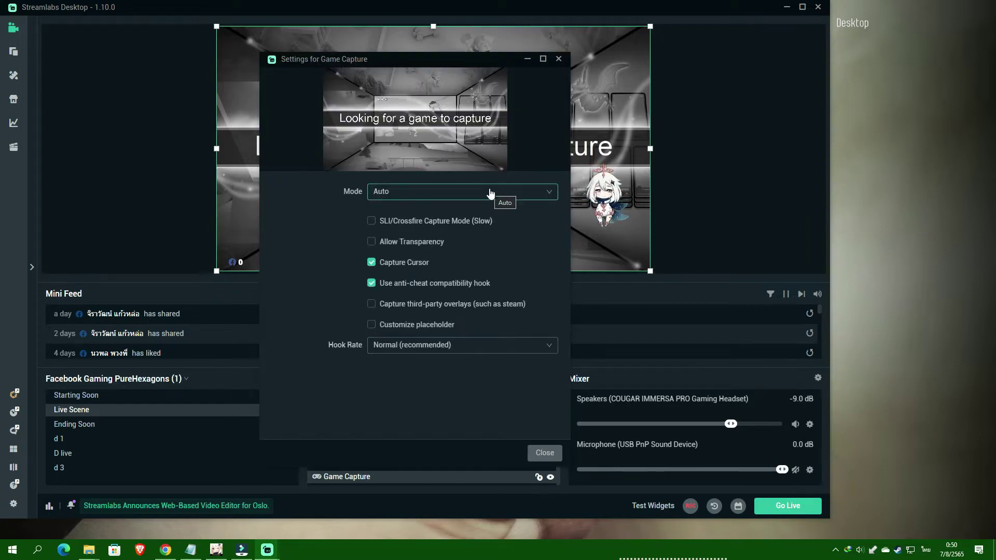
left_click(540, 452)
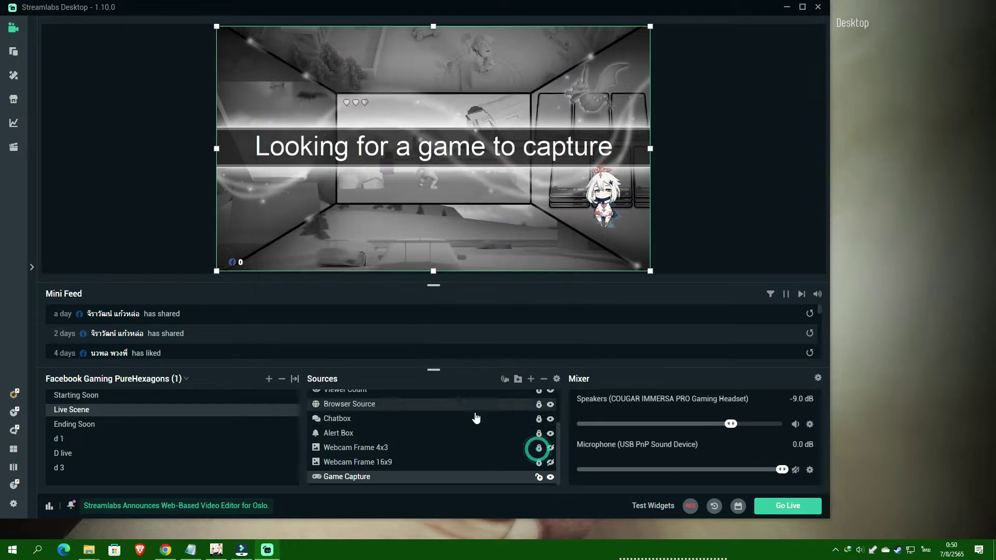
Check the Game Capture source once more, clear its selection and close Streamlabs Desktop
scroll(460, 452, "up", 2)
scroll(454, 449, "down", 2)
scroll(451, 456, "down", 1)
double_click(427, 475)
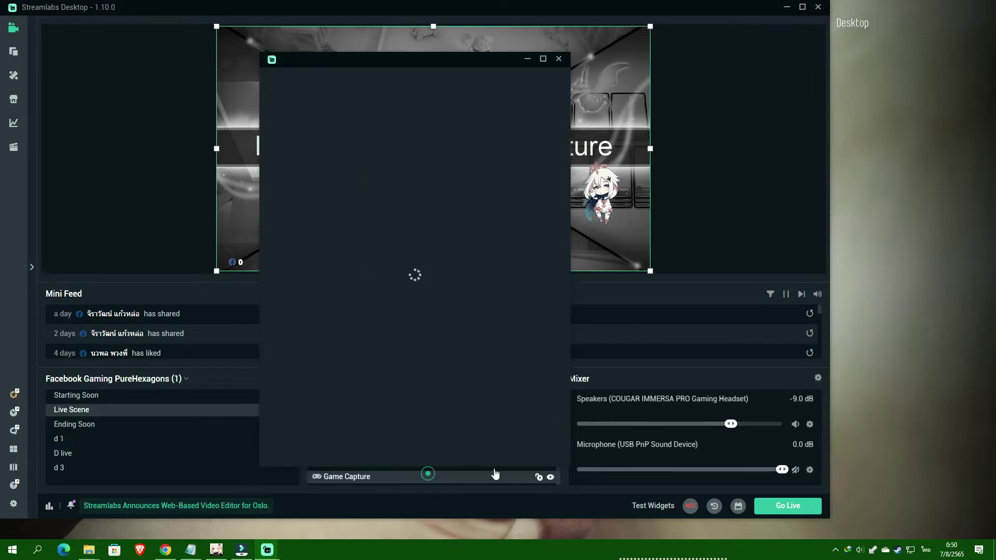
left_click(536, 450)
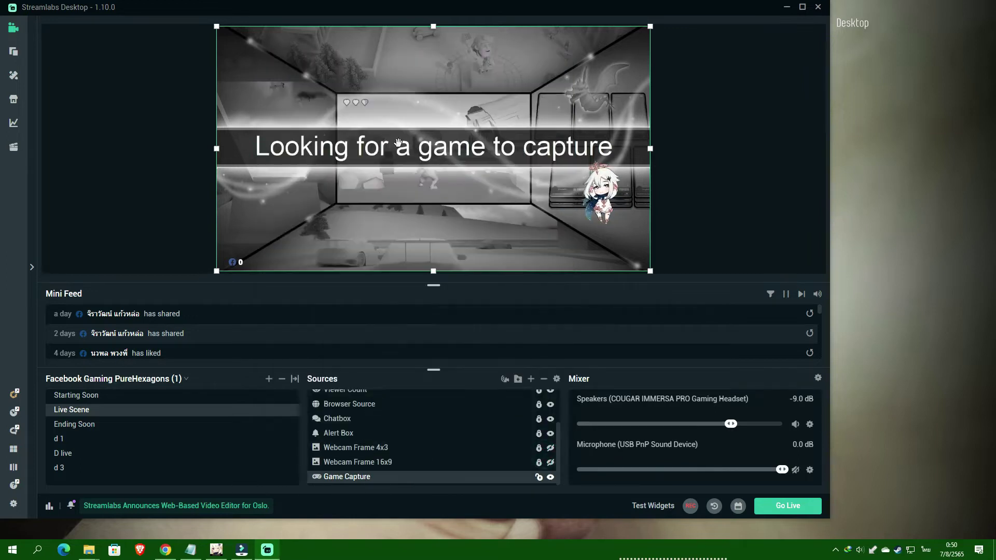
left_click(717, 169)
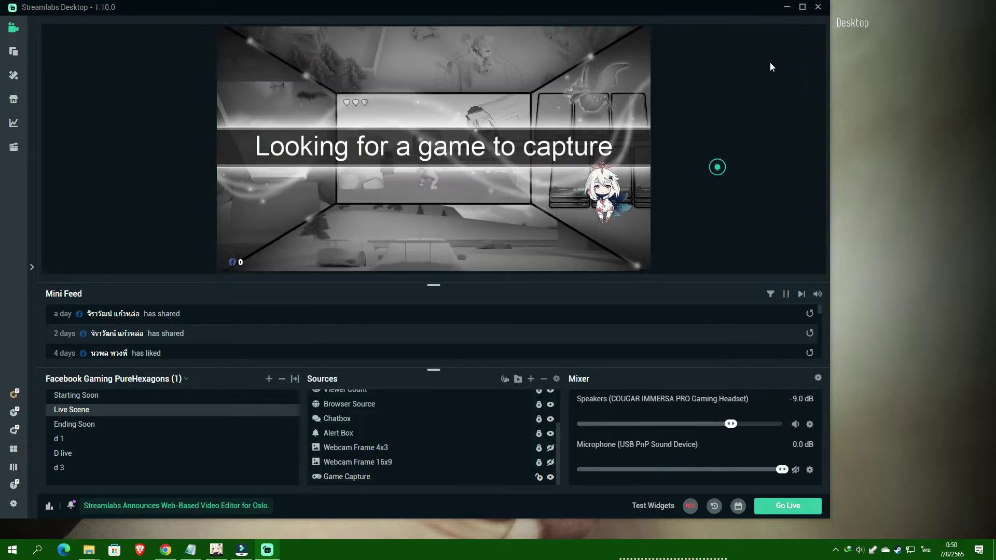
left_click(817, 7)
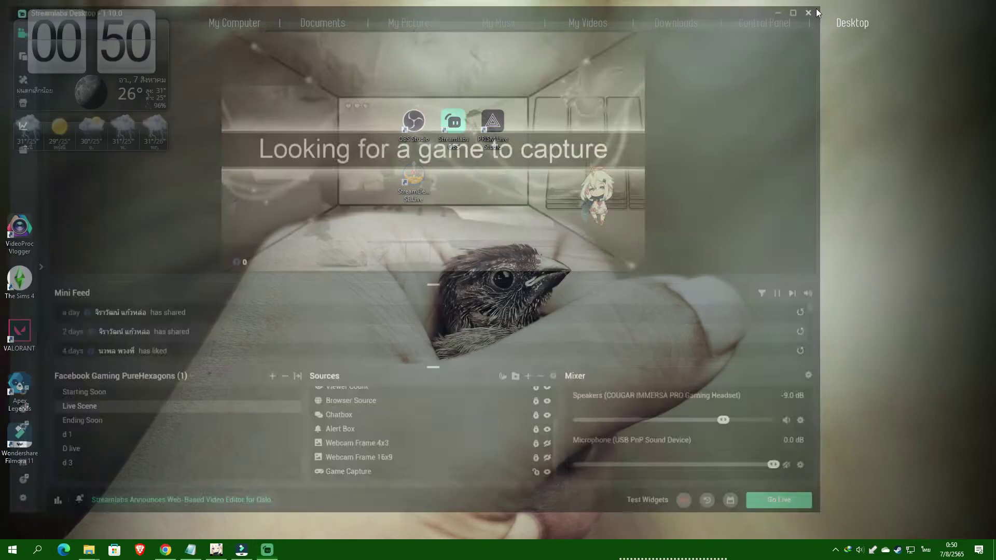
left_click(620, 163)
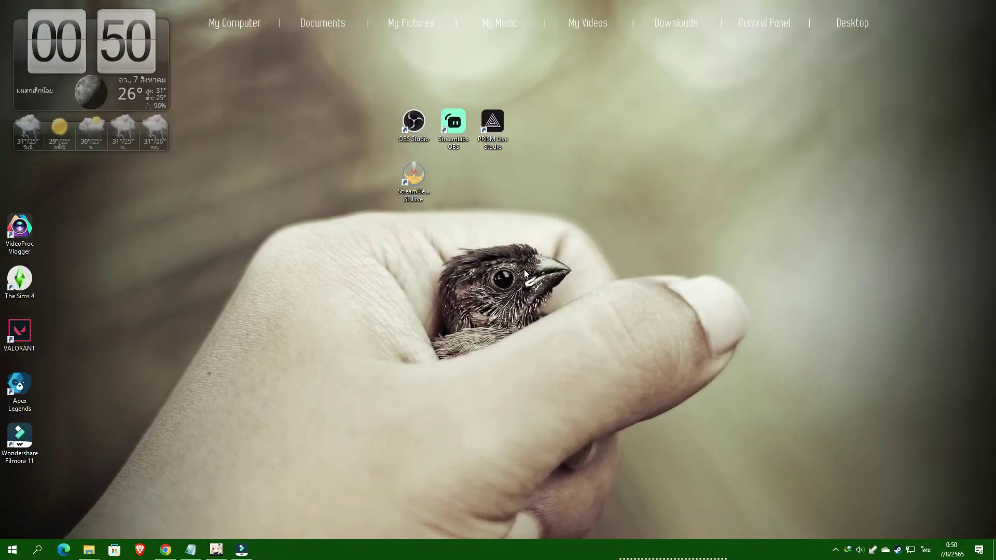
Look up the run-as-administrator option for the OBS Studio desktop shortcut without launching it
double_click(414, 123)
right_click(414, 108)
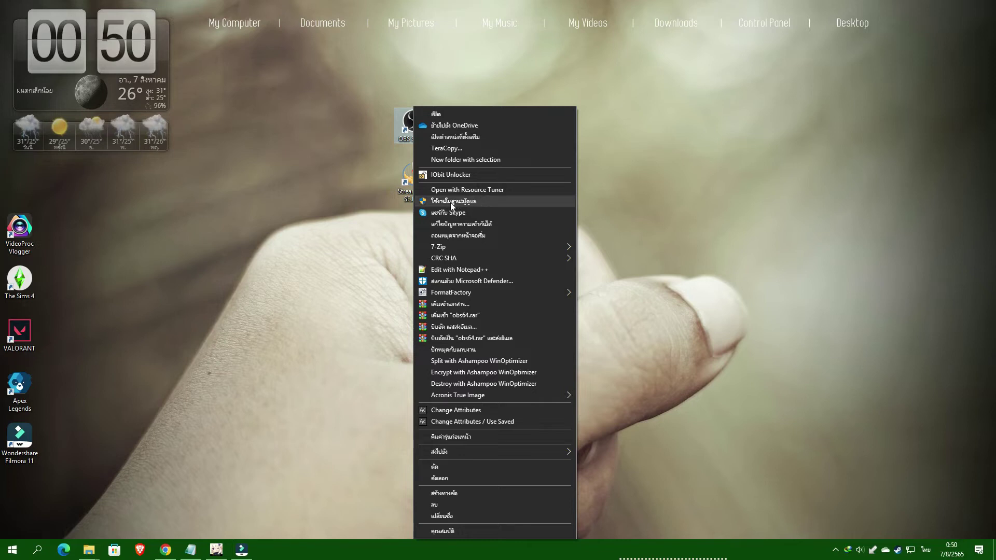
left_click(299, 223)
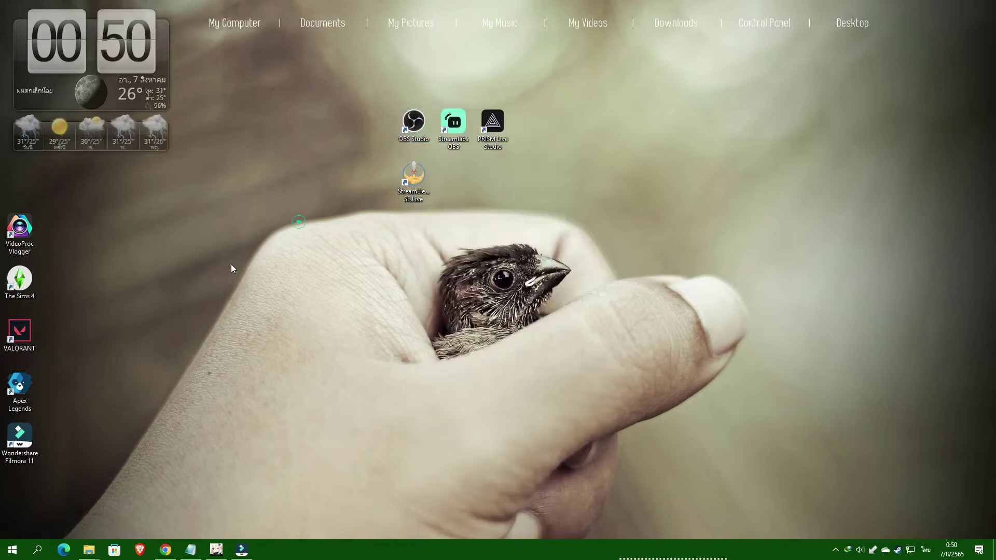
Find the run-as-administrator option for the pinned OBS Studio (64bit) app in Windows Start, and return to the desktop
left_click(19, 554)
scroll(427, 379, "down", 3)
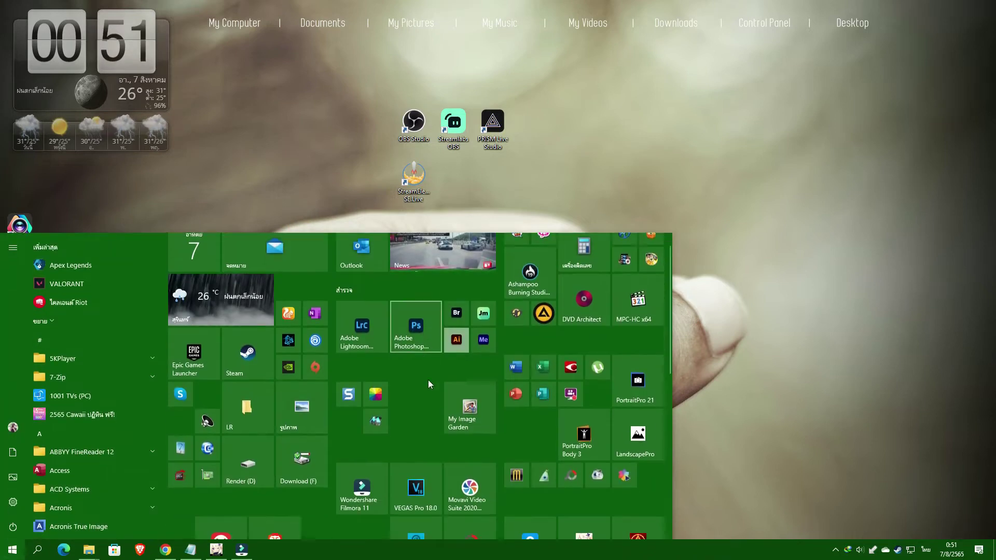
scroll(435, 400, "down", 2)
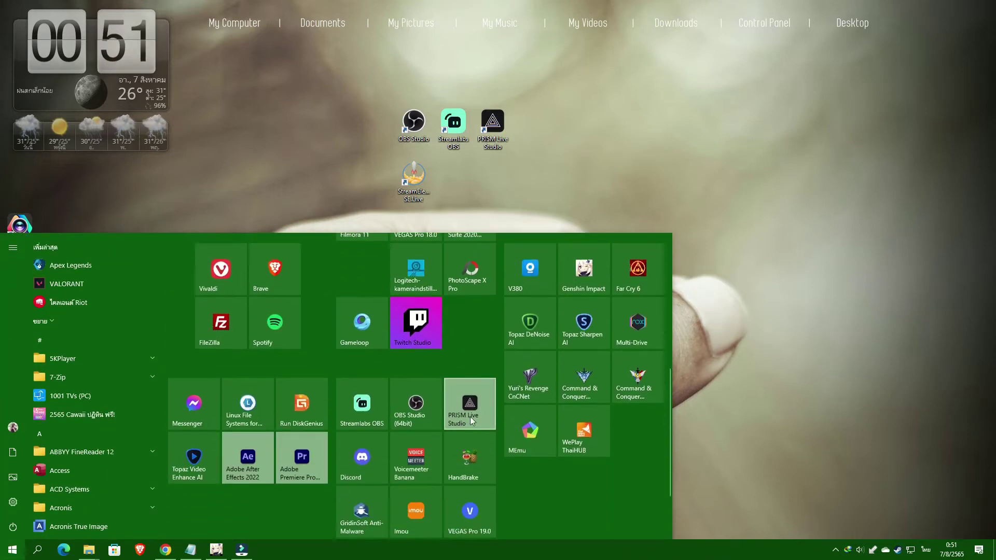
right_click(414, 397)
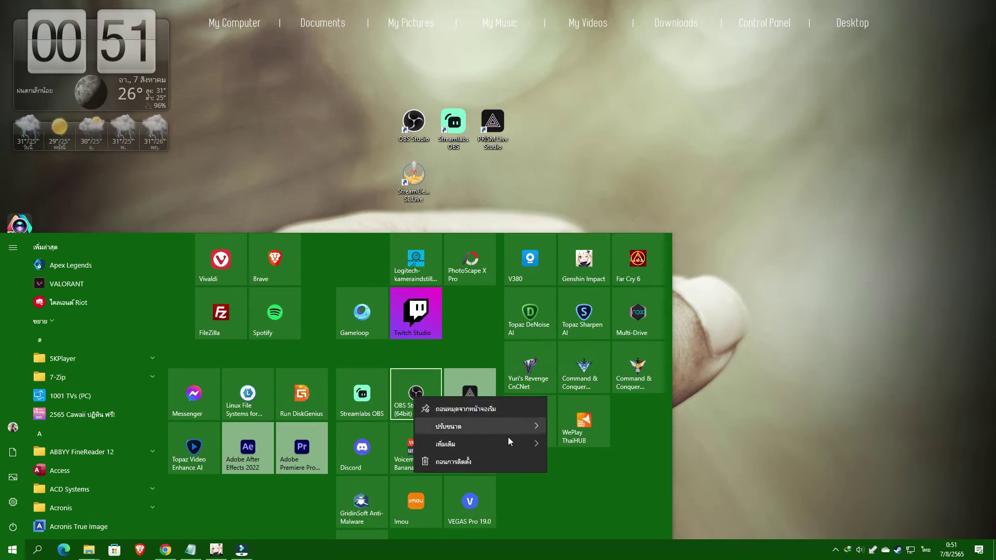
mouse_move(503, 445)
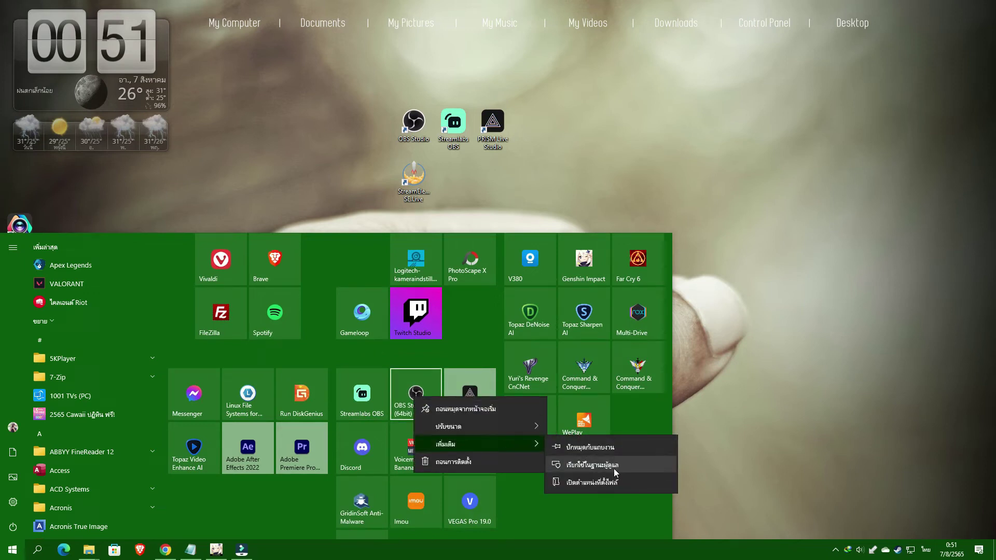
left_click(614, 468)
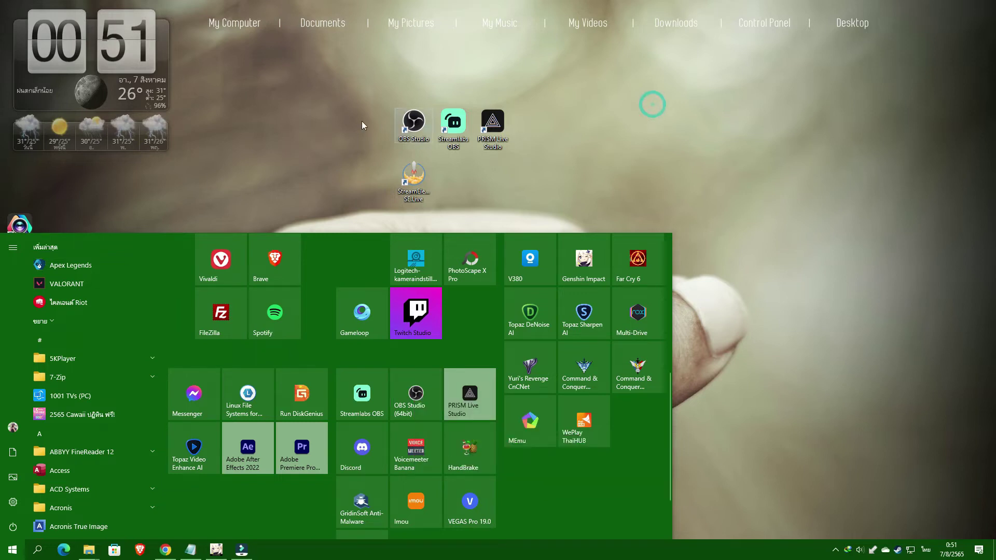
left_click(311, 150)
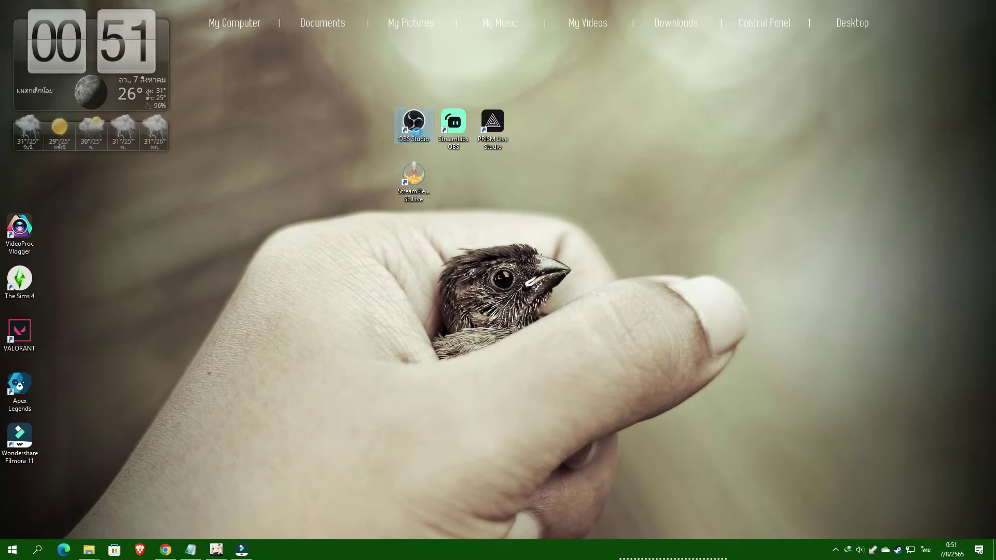
Set the OBS Studio desktop shortcut's compatibility properties to always run the program as administrator
right_click(413, 124)
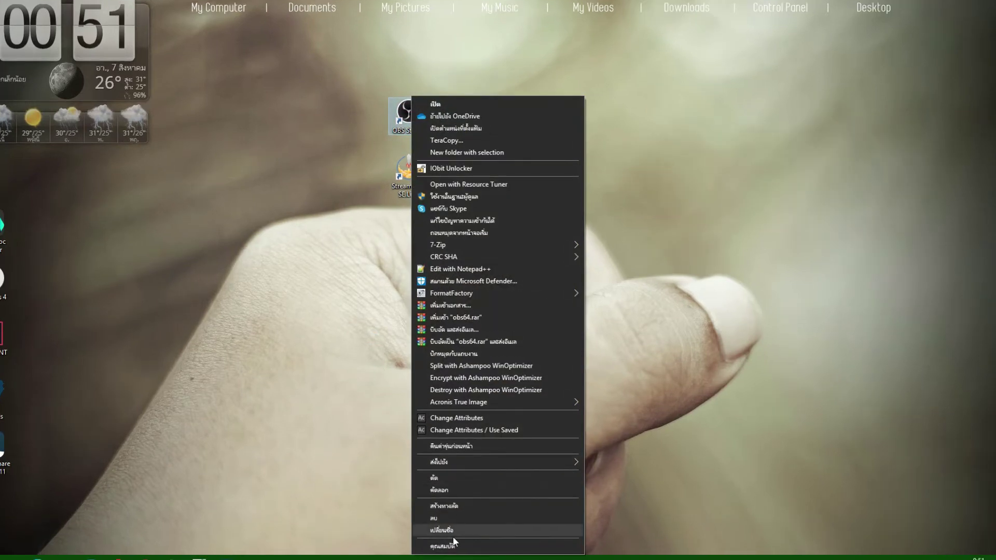
left_click(451, 529)
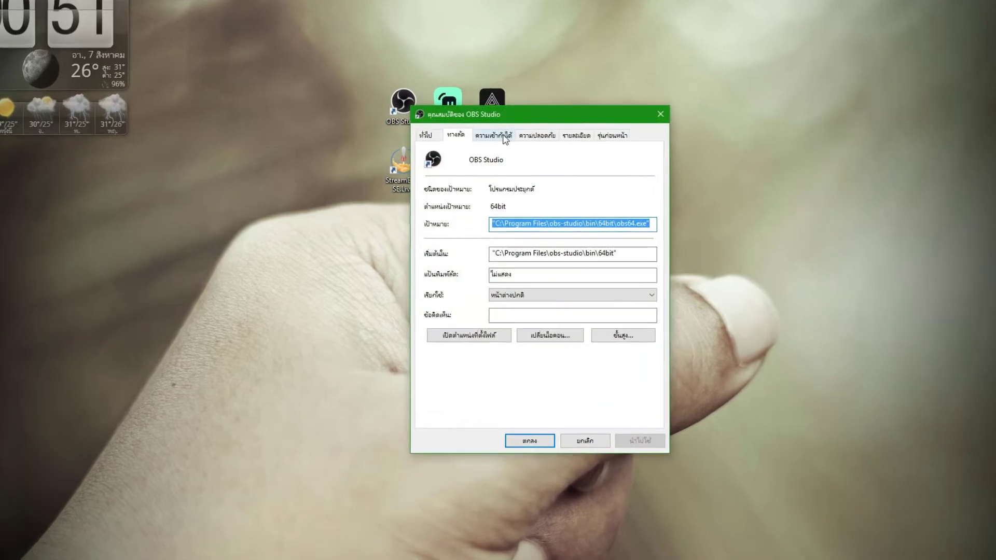
left_click(503, 145)
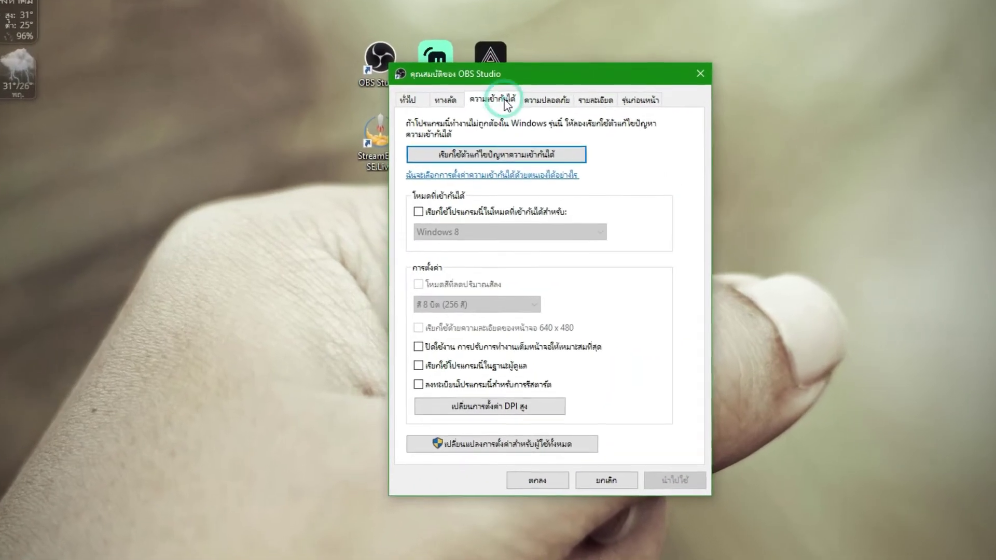
left_click(413, 379)
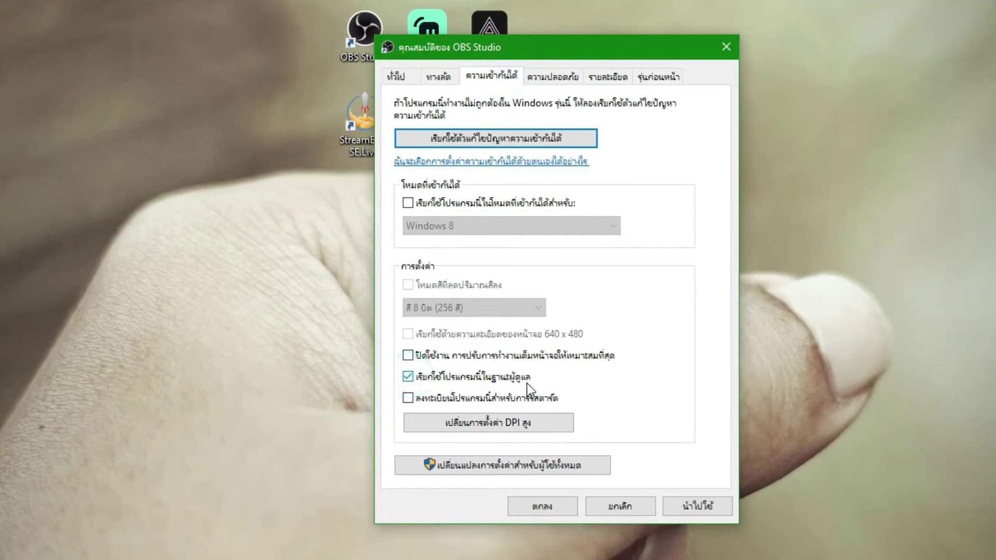
left_click(531, 501)
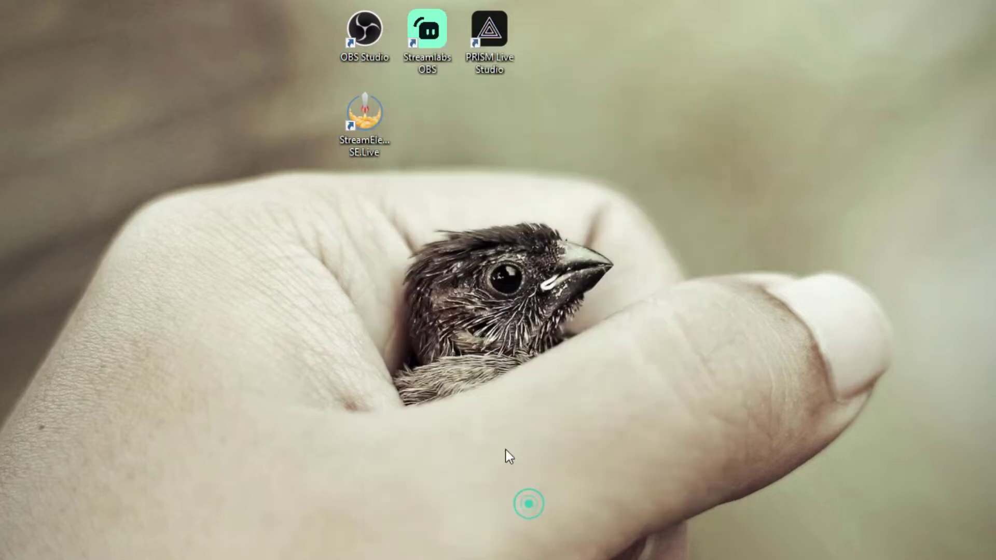
Set the Streamlabs OBS desktop shortcut's compatibility properties to always run the program as administrator
double_click(432, 46)
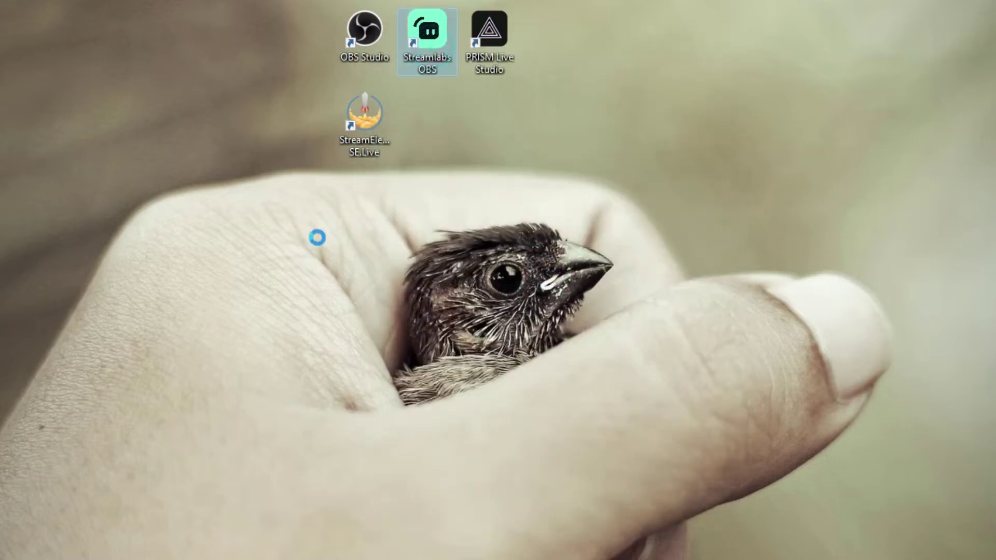
key("shift+F10")
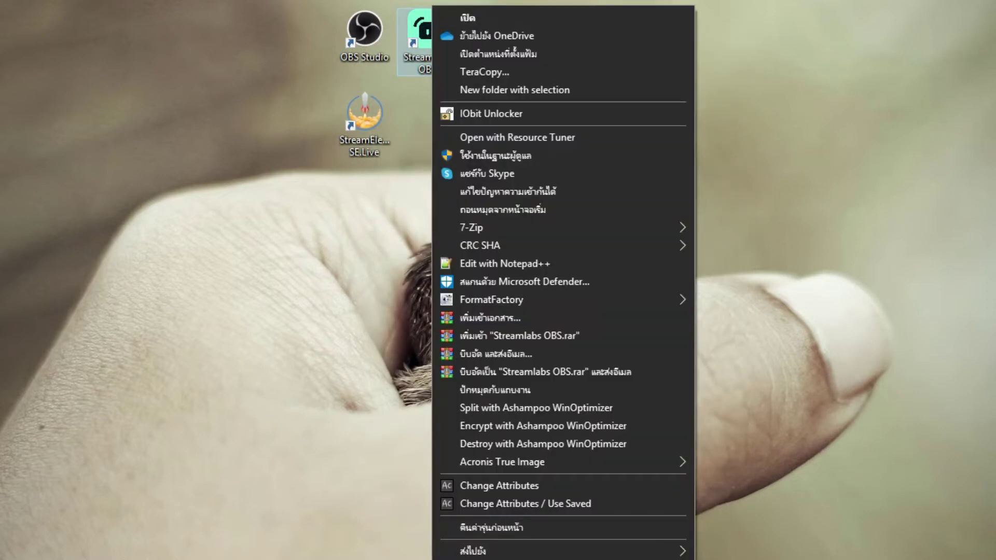
key("r")
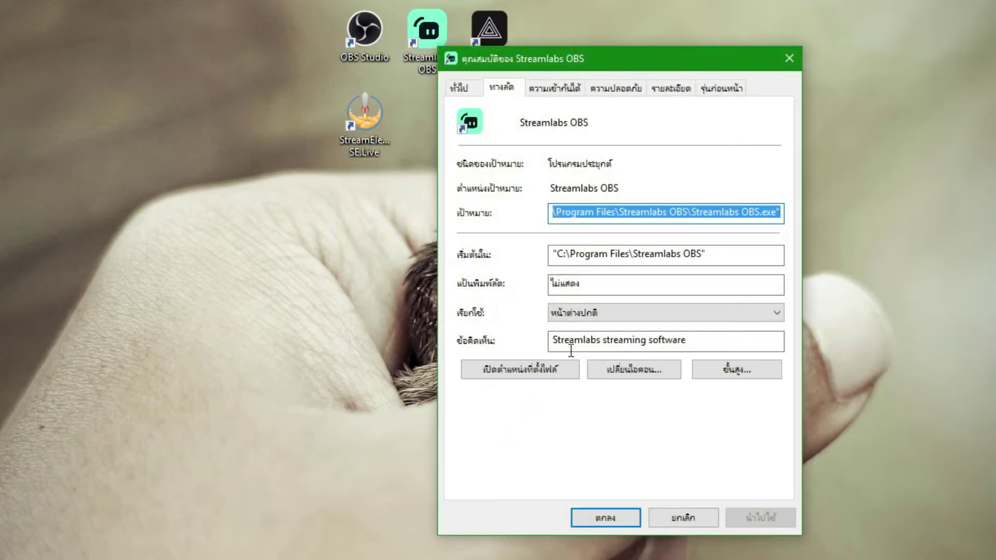
left_click(558, 95)
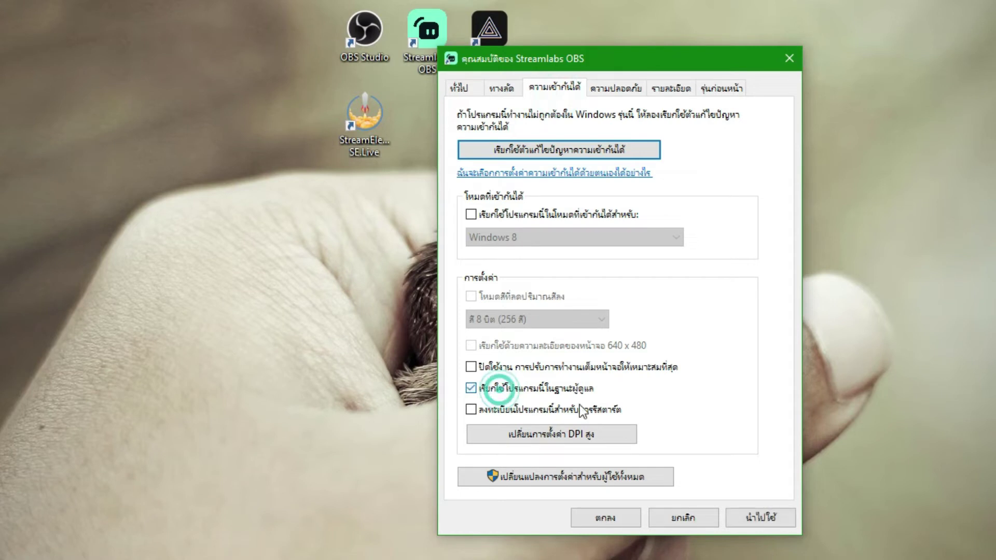
left_click(605, 517)
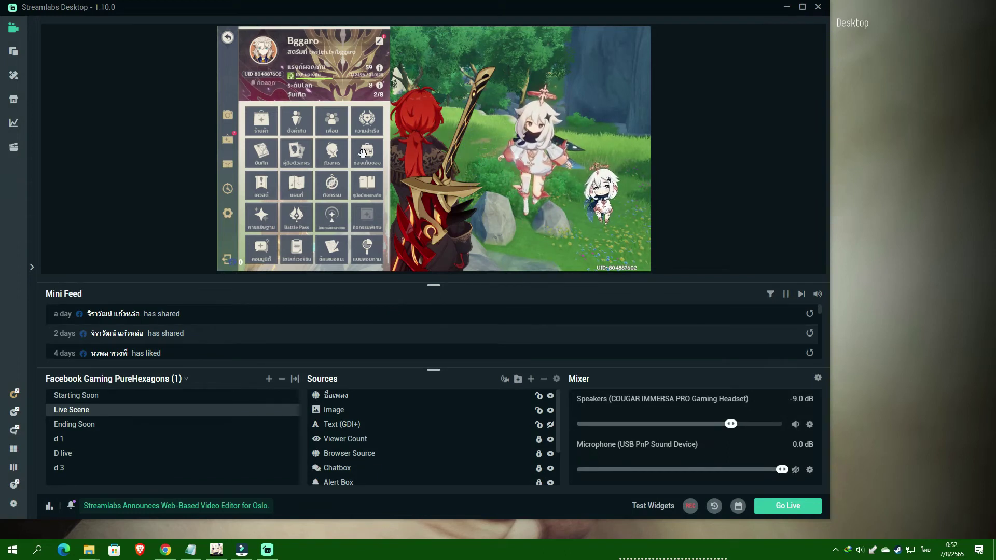
Check the Game Capture source in the Live Scene of Streamlabs Desktop and close the program
left_click(367, 125)
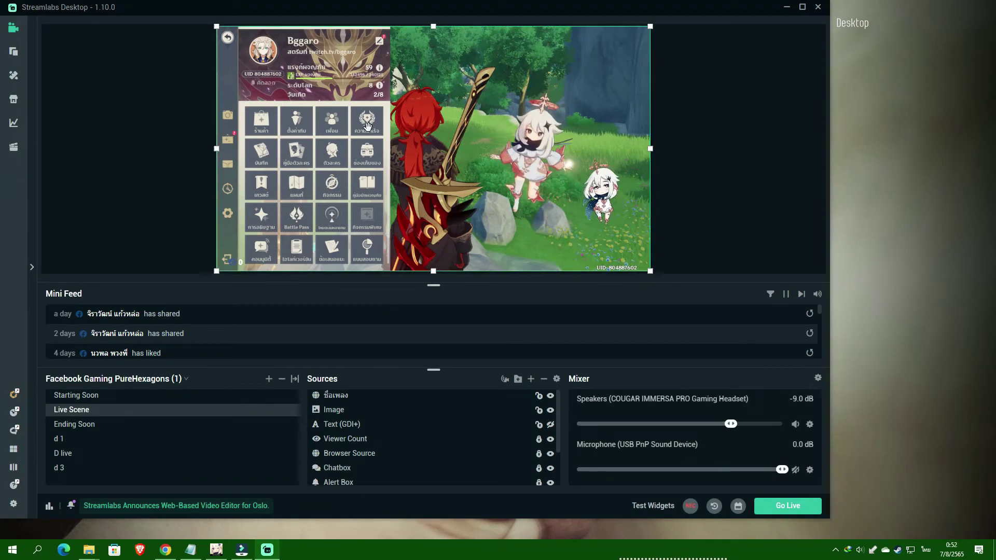
left_click_drag(367, 125, 328, 131)
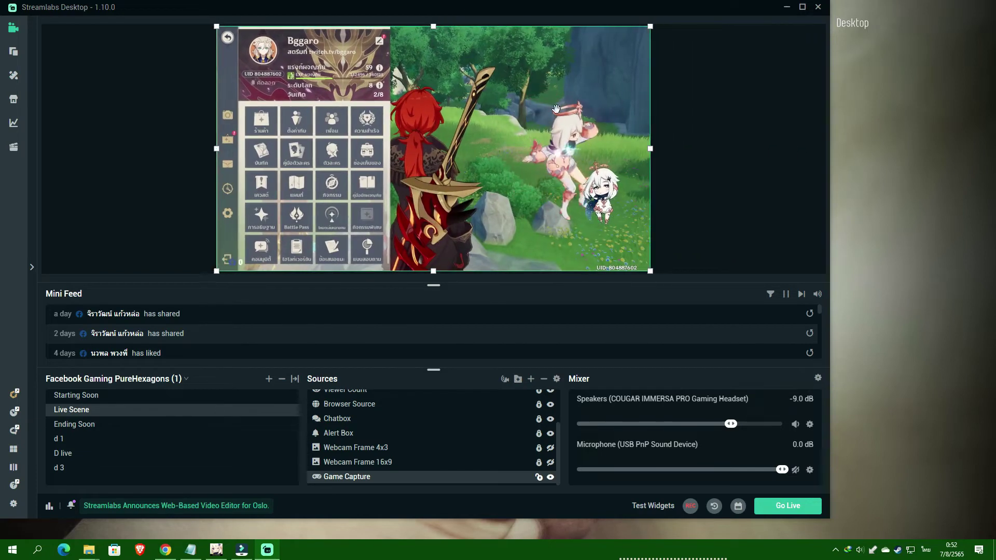
left_click(817, 7)
left_click(620, 184)
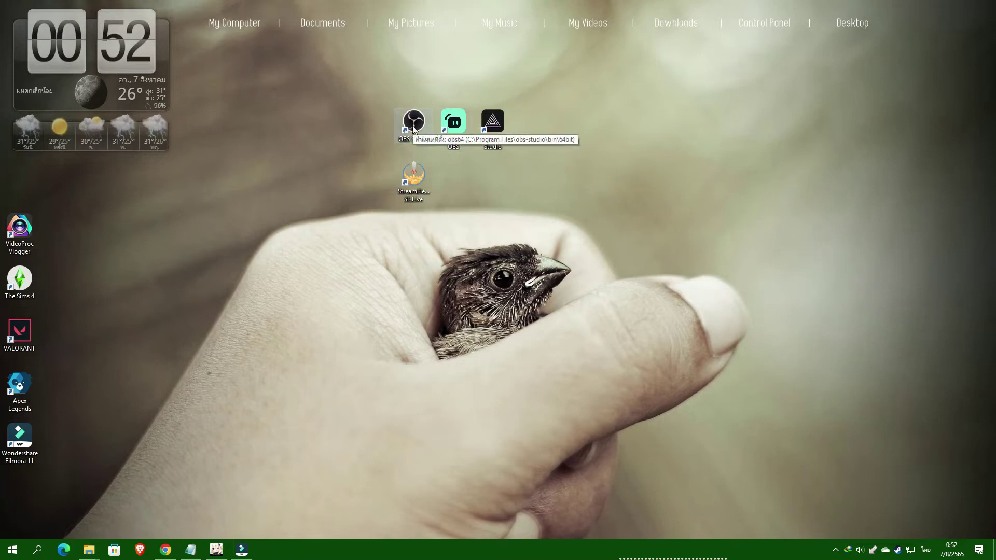
Launch OBS Studio from the desktop and review the sources of the genshin impact Live scene
double_click(413, 125)
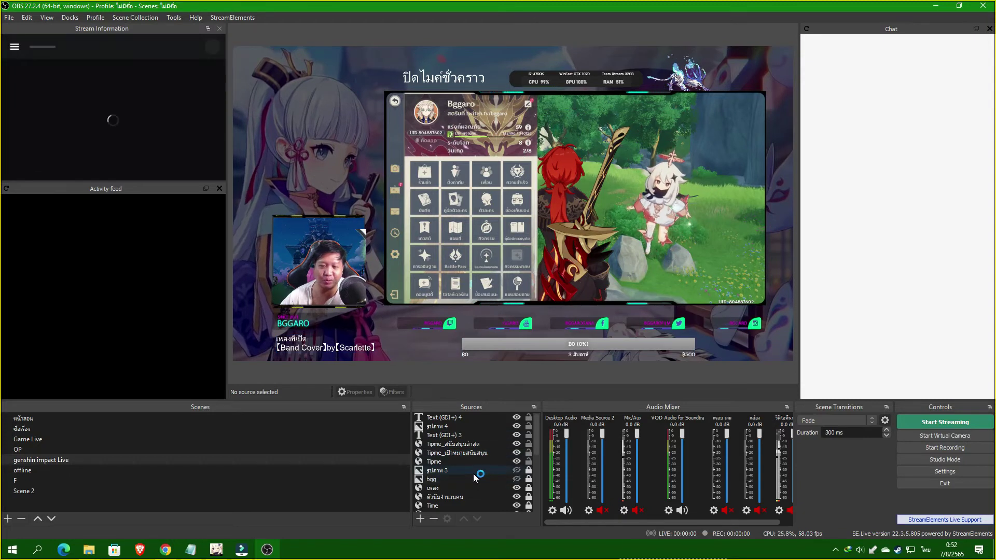
scroll(443, 452, "down", 2)
scroll(490, 459, "up", 2)
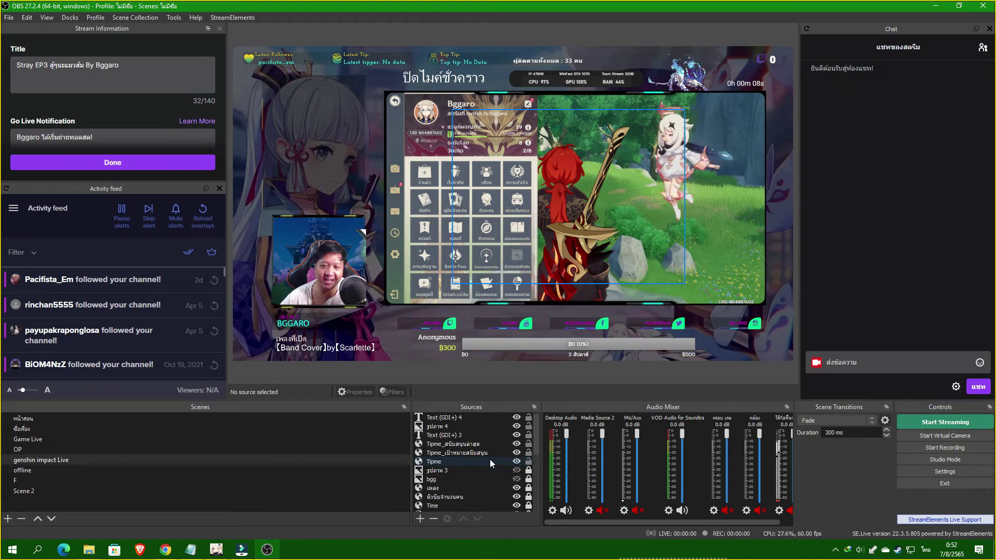
scroll(490, 458, "down", 2)
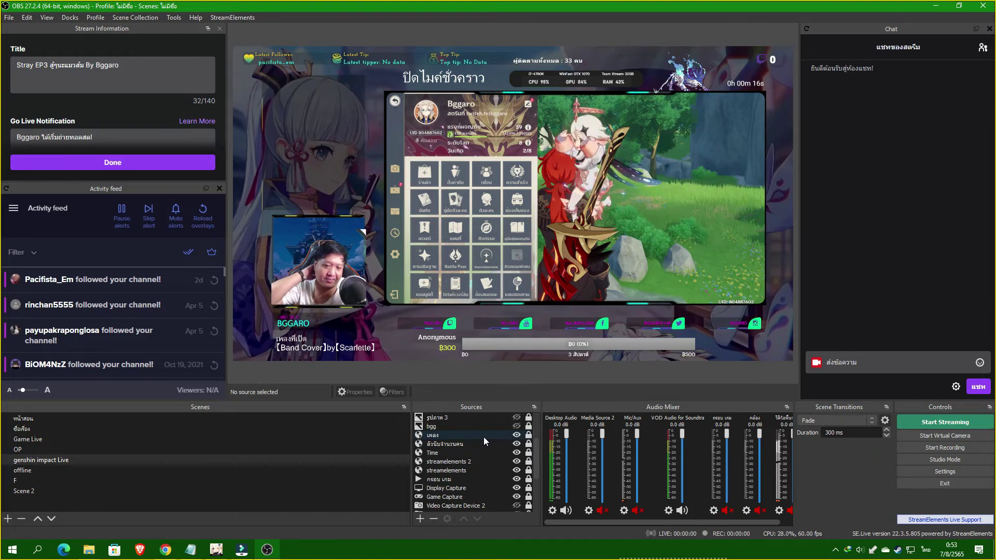
scroll(482, 447, "down", 2)
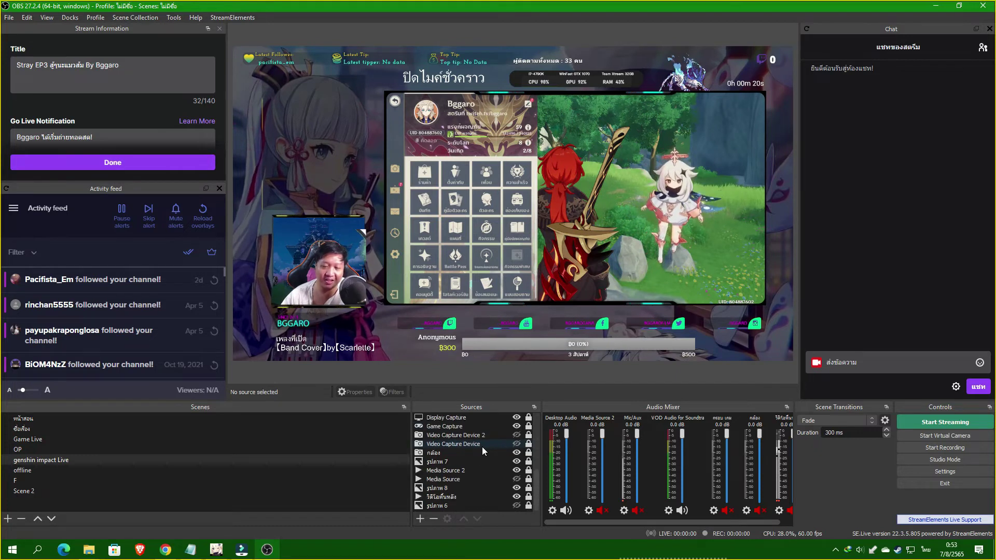
scroll(481, 446, "up", 2)
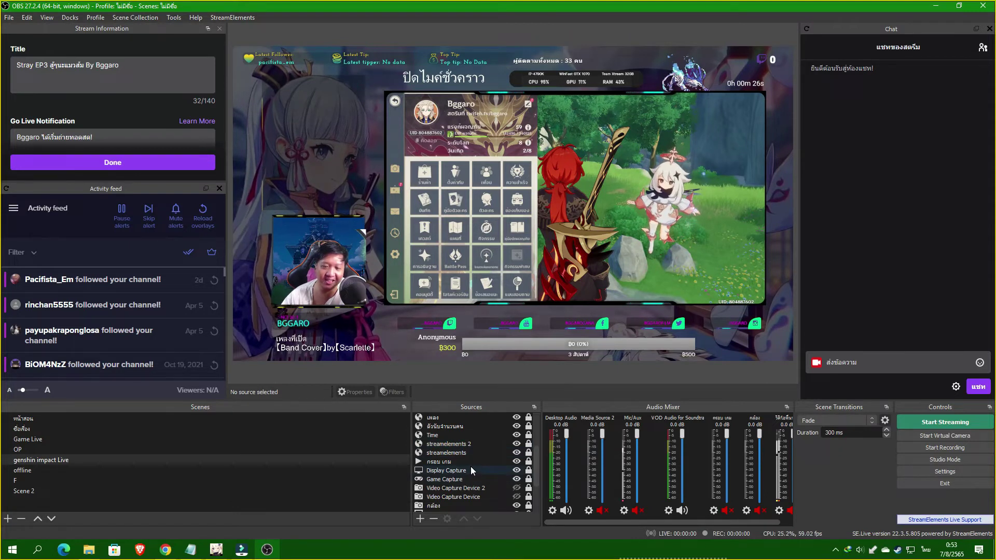
Inspect the Display Capture source's properties without changing them, clear the source selection and close OBS Studio
double_click(470, 469)
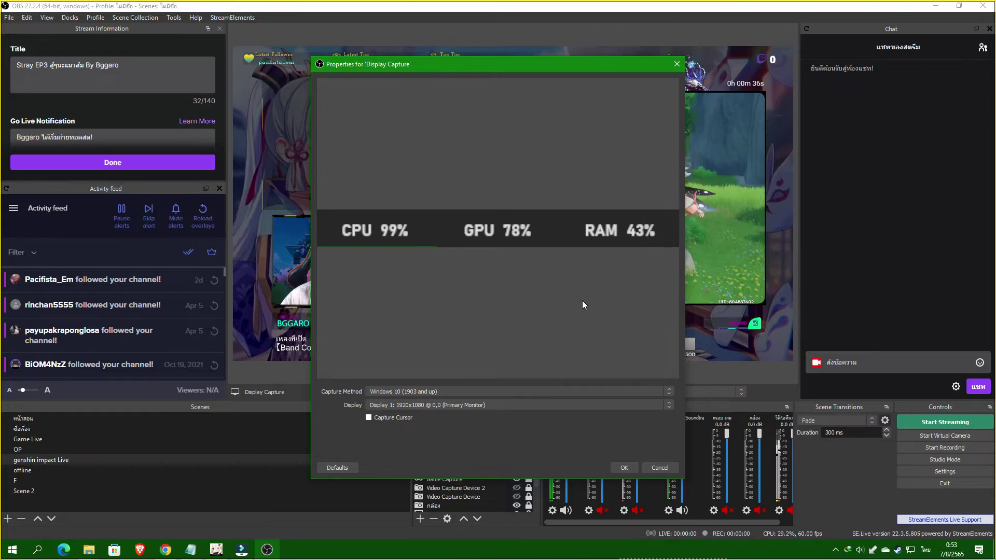
left_click(677, 65)
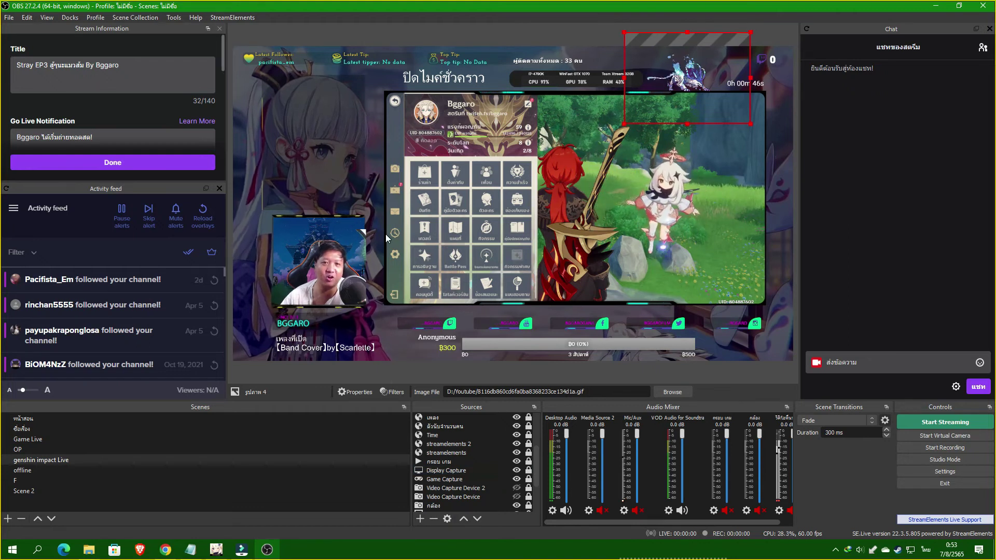
left_click(779, 29)
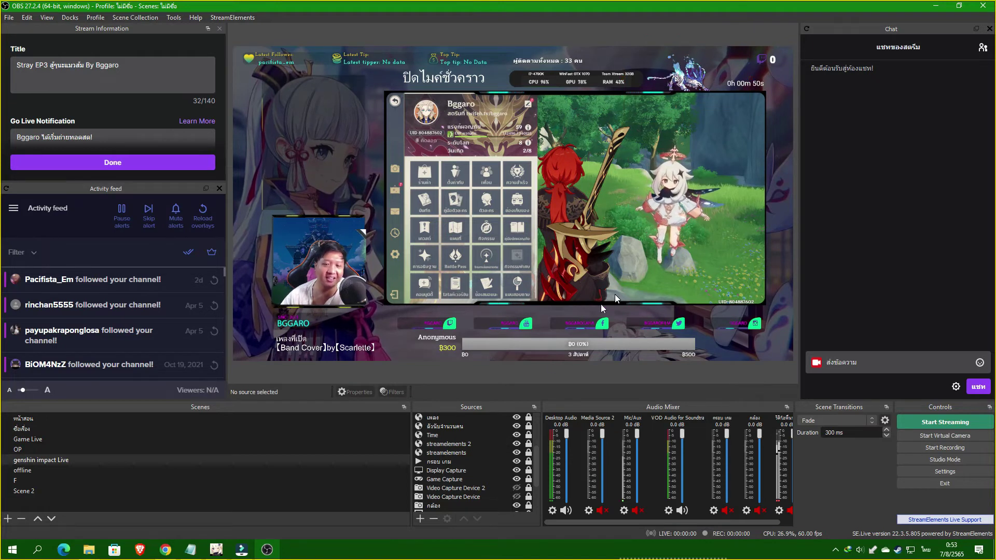
scroll(468, 497, "down", 2)
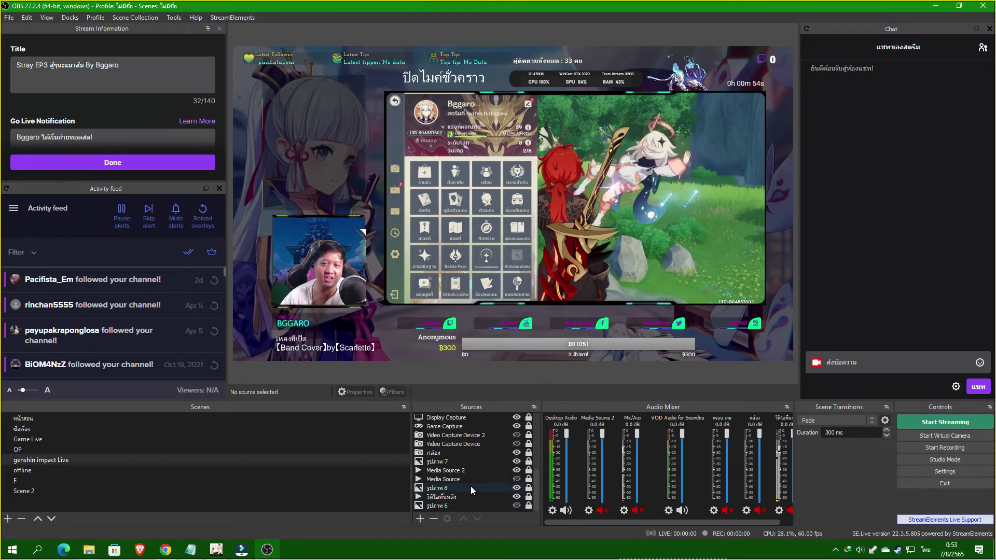
left_click(983, 7)
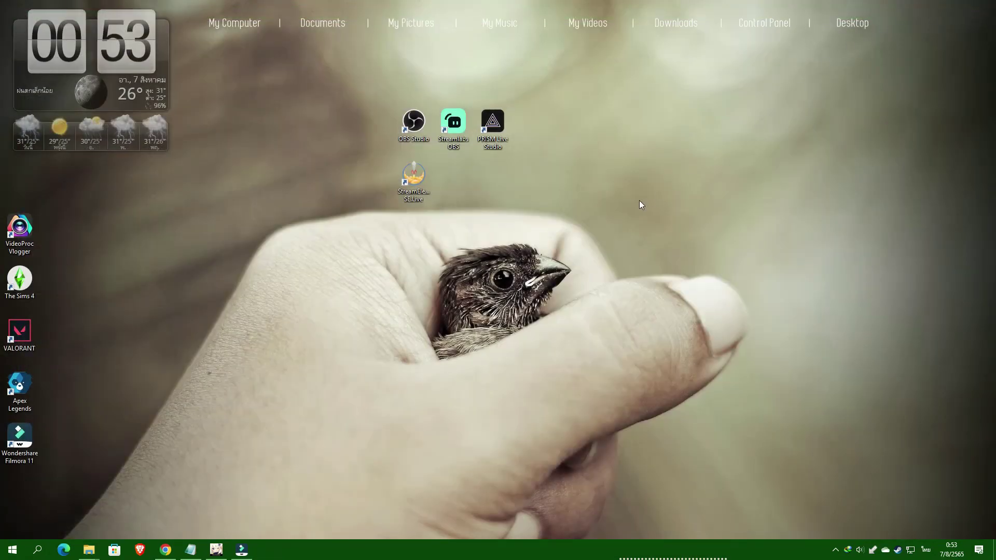
Launch PRISM Live Studio from its desktop shortcut as administrator and reposition its window on the desktop
right_click(503, 120)
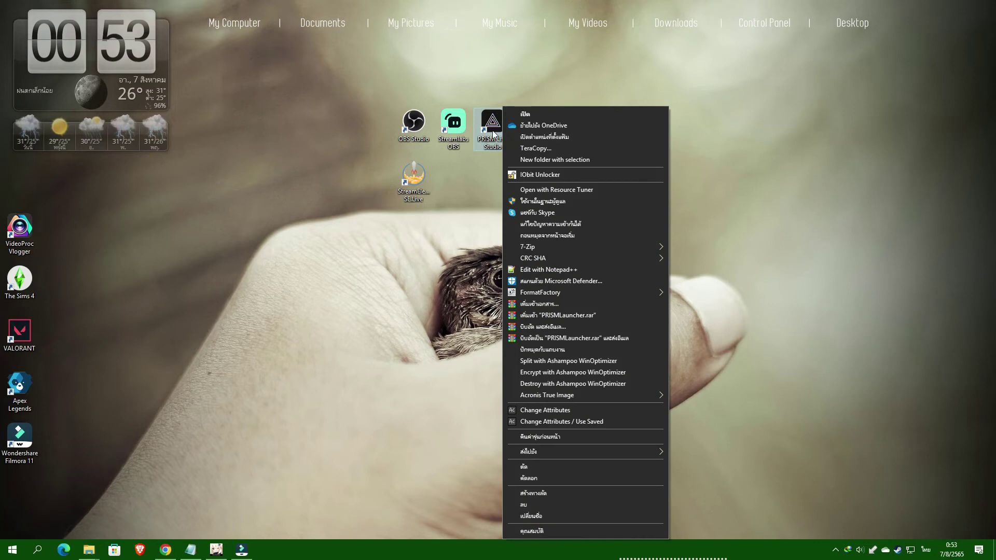
left_click(552, 201)
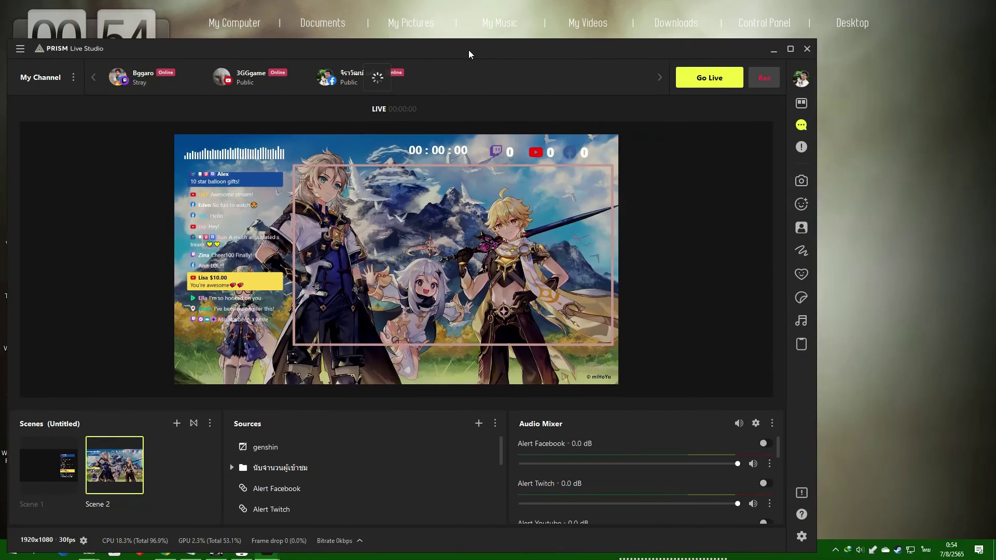
left_click_drag(468, 50, 539, 24)
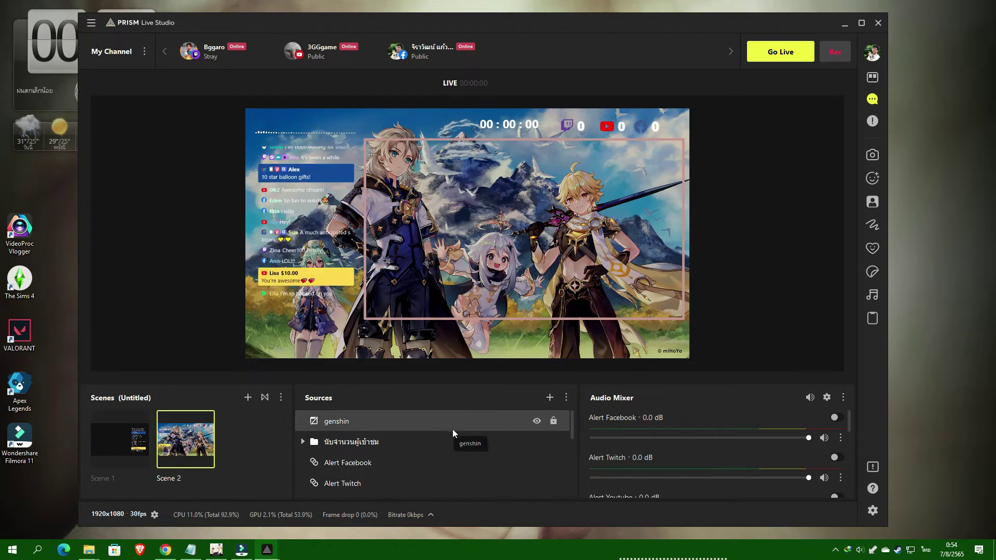
Review the sources of Scene 2 and open the genshin source's properties to check its selectable capture windows
scroll(452, 428, "down", 3)
scroll(455, 441, "down", 1)
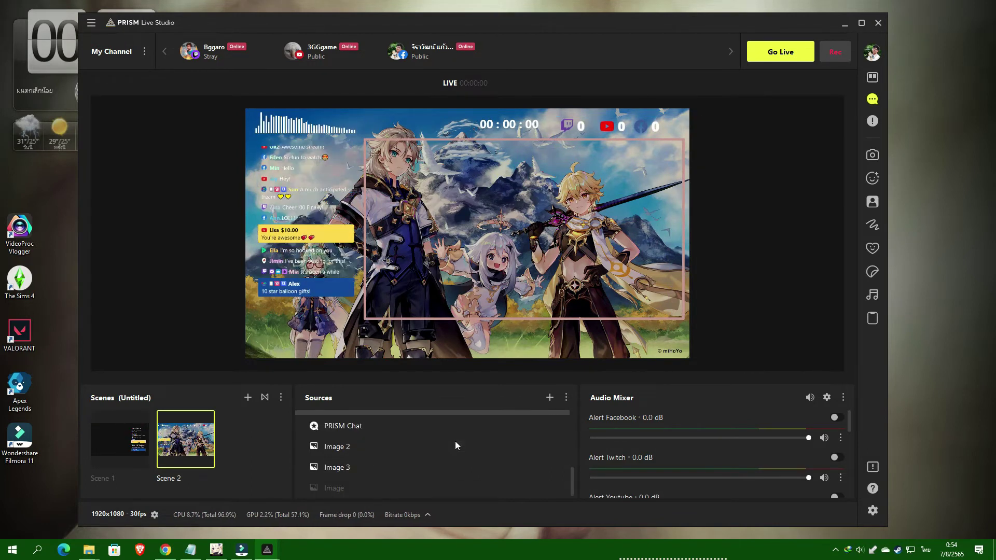
scroll(455, 441, "up", 4)
left_click(460, 424)
double_click(484, 421)
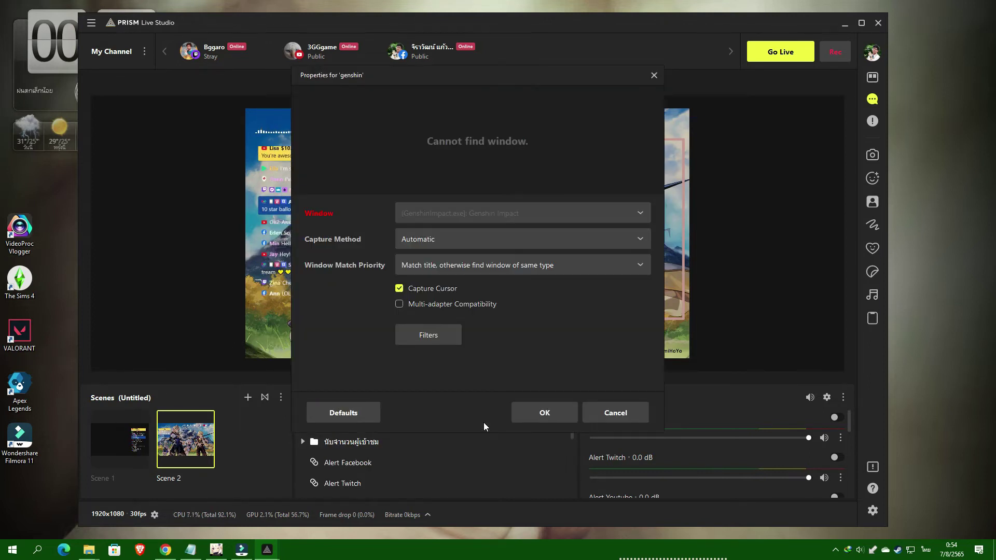
left_click(508, 216)
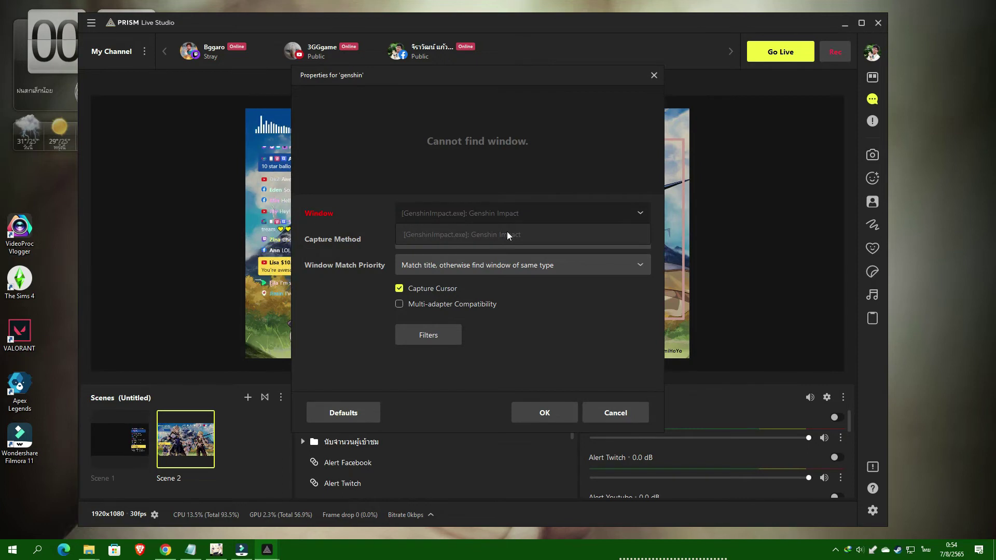
Restore the Genshin Impact game window for capture, accept the genshin source's properties and clear the source selection
left_click(223, 554)
left_click(222, 554)
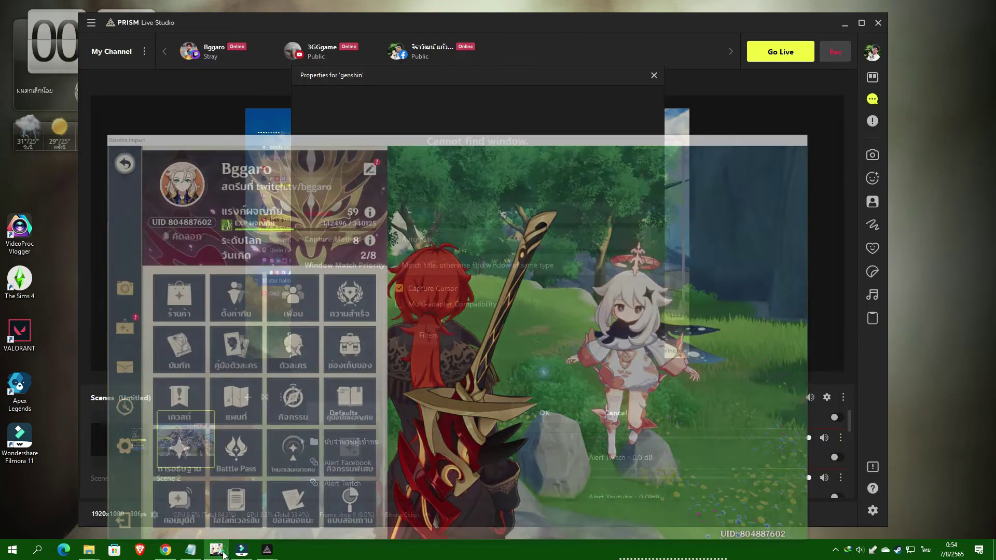
left_click(223, 554)
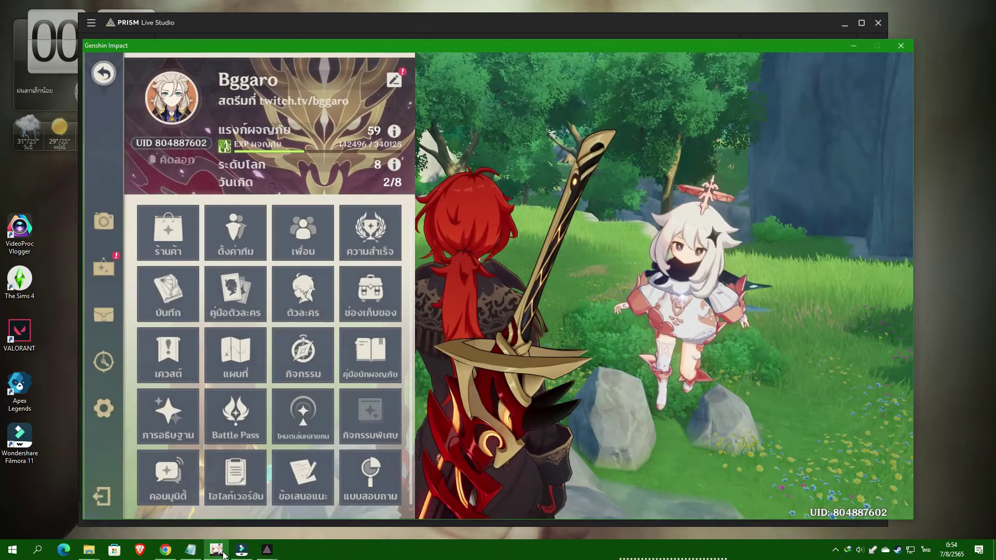
left_click(223, 554)
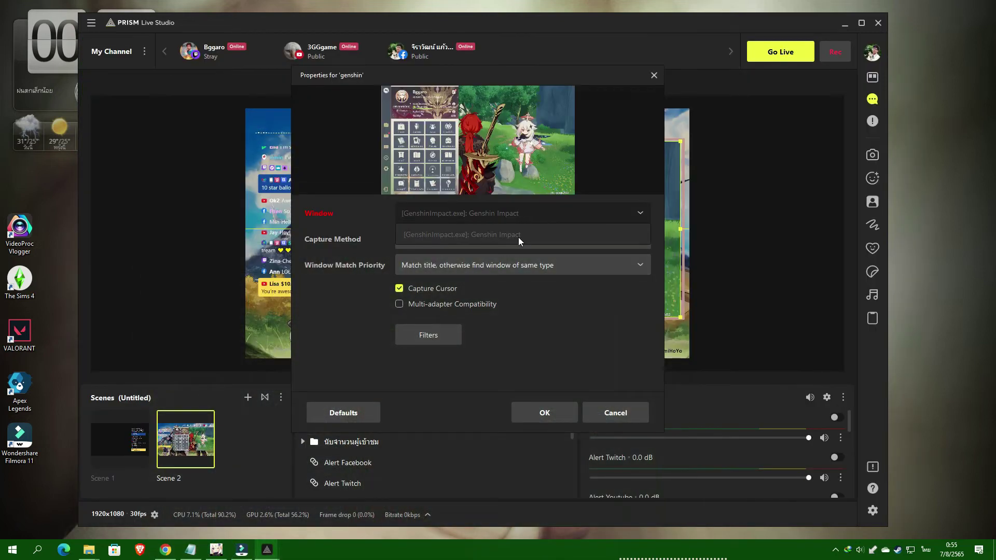
left_click(545, 413)
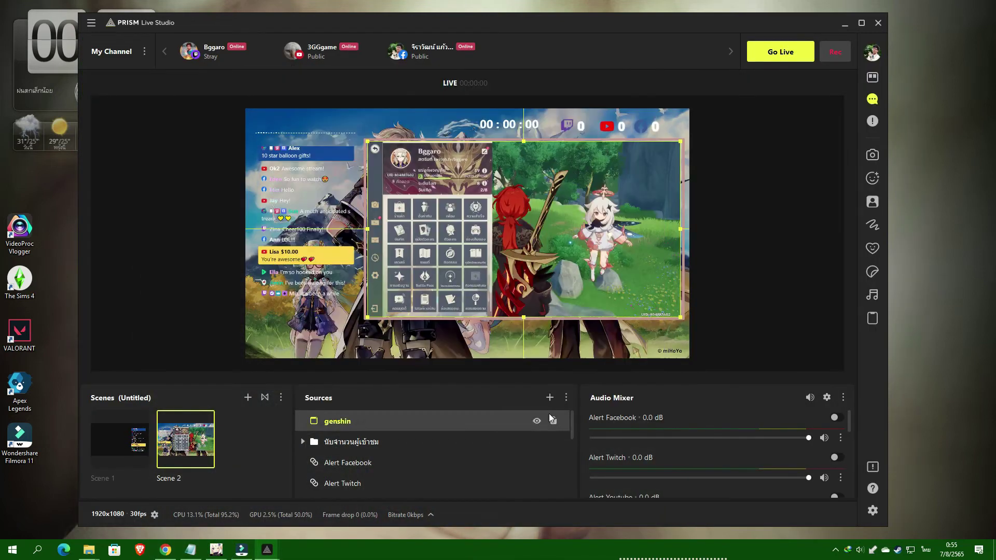
left_click(720, 254)
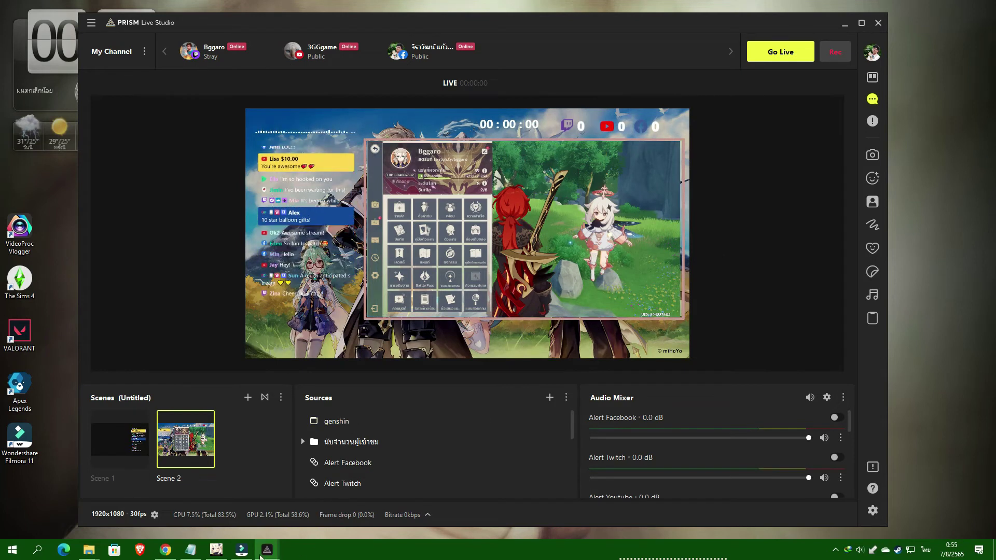
Switch to the Genshin Impact window and back to PRISM Live Studio, and shift the studio window slightly
left_click(221, 549)
left_click(224, 549)
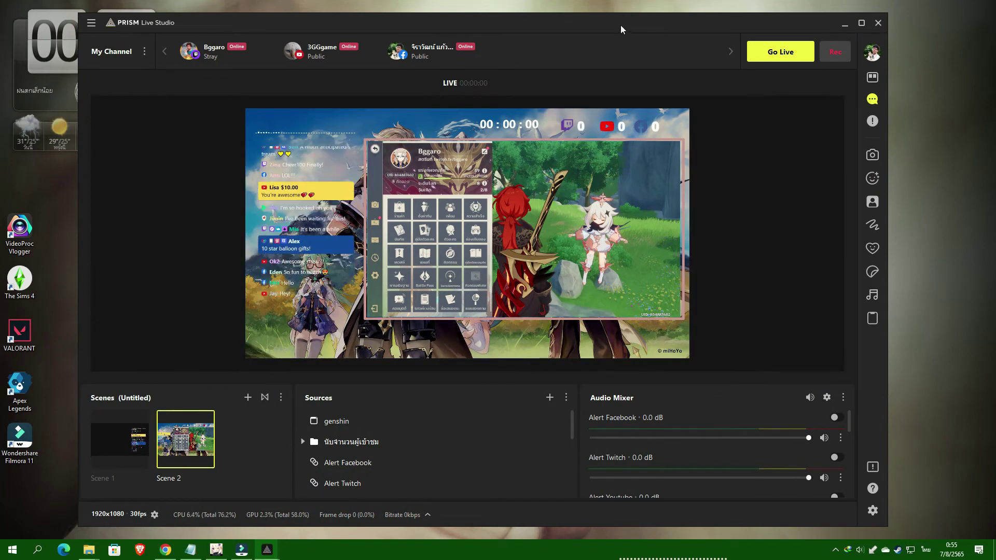
left_click_drag(621, 26, 616, 22)
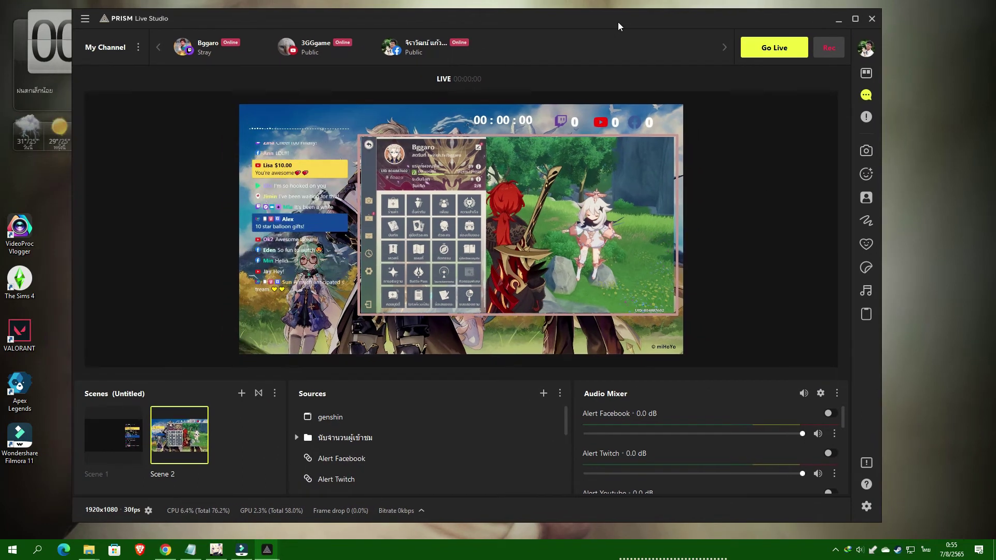
Try the Windows Graphics Capture (Windows 10 1903 or later) method on the genshin source and accept its properties
double_click(401, 417)
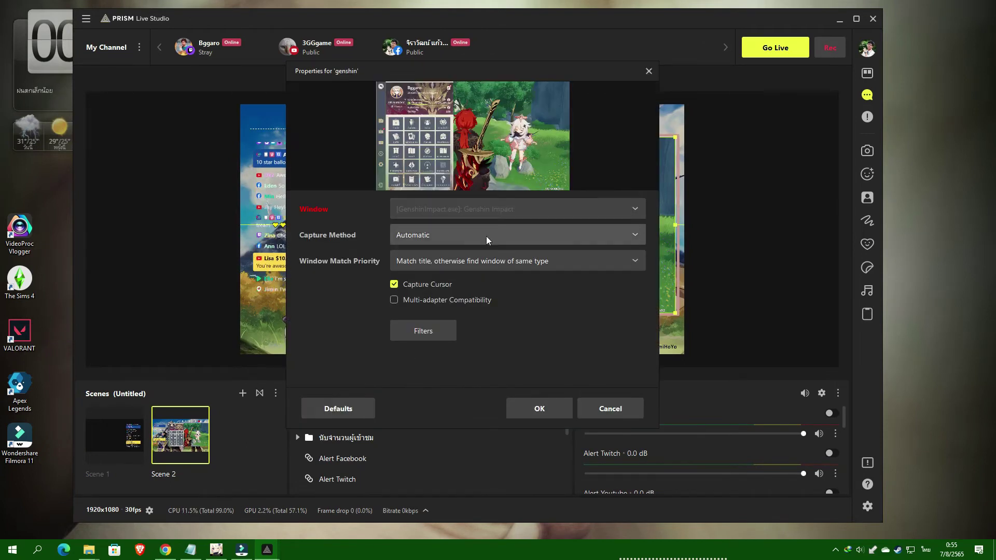
left_click(486, 235)
left_click(481, 293)
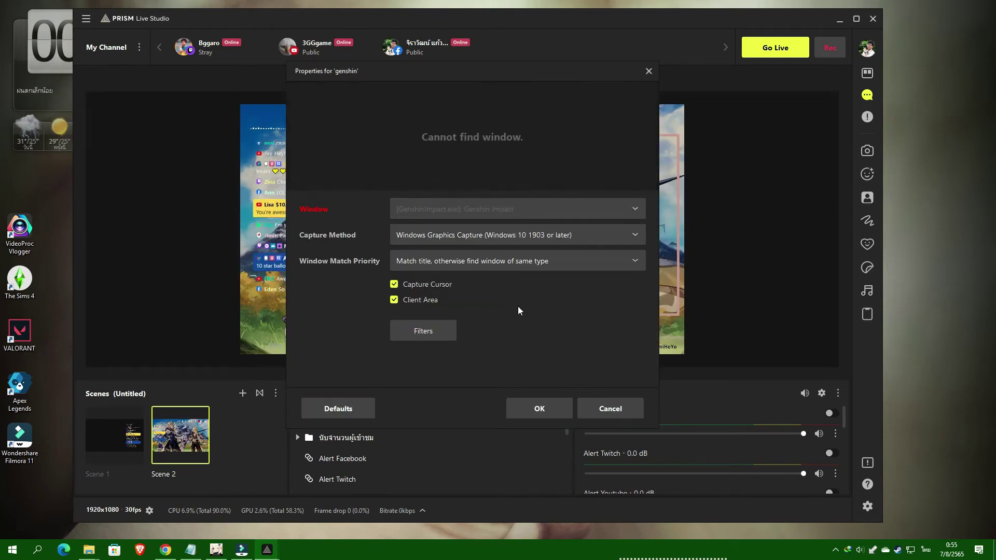
left_click(518, 255)
left_click(539, 408)
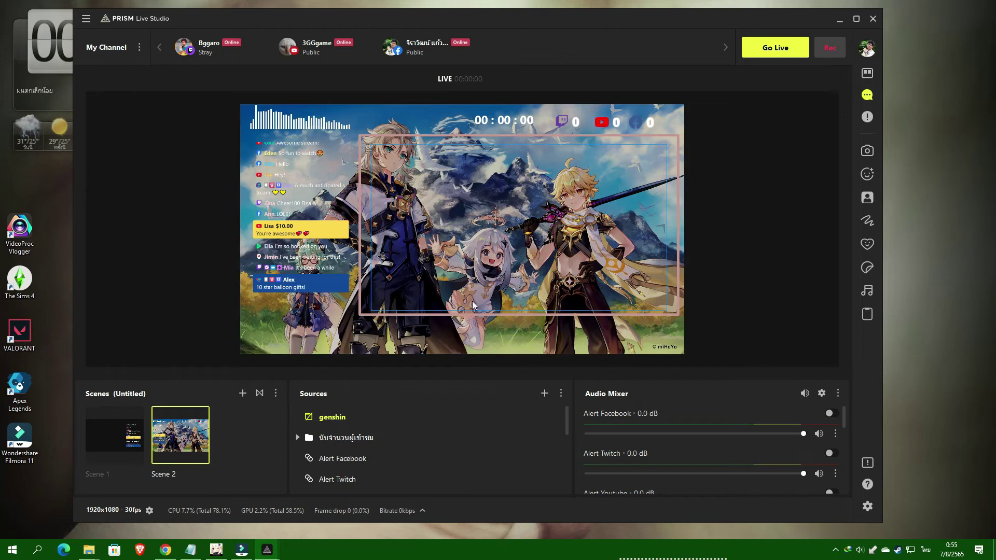
scroll(409, 450, "down", 5)
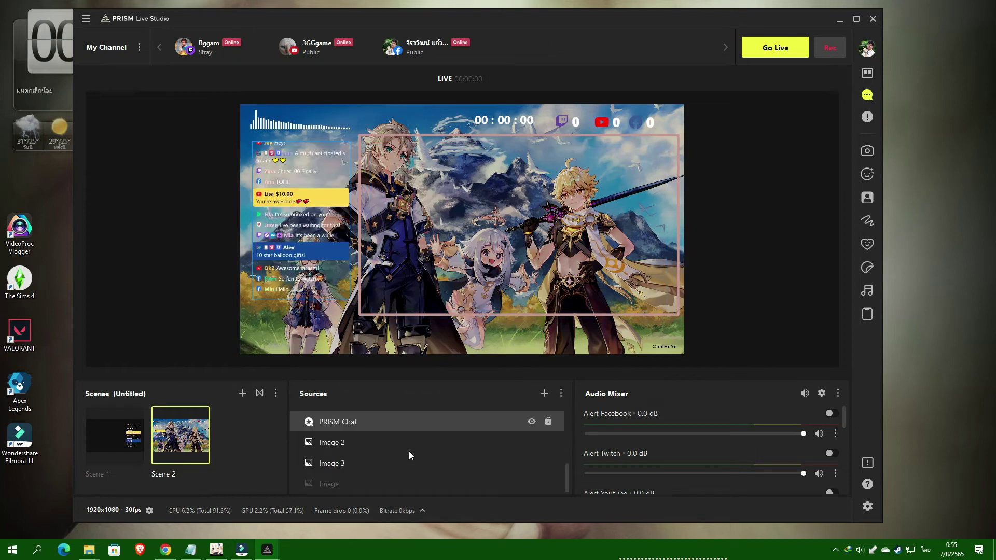
Bring up the Genshin Impact window, move it clear of PRISM Live Studio and deselect the genshin source
scroll(408, 450, "up", 5)
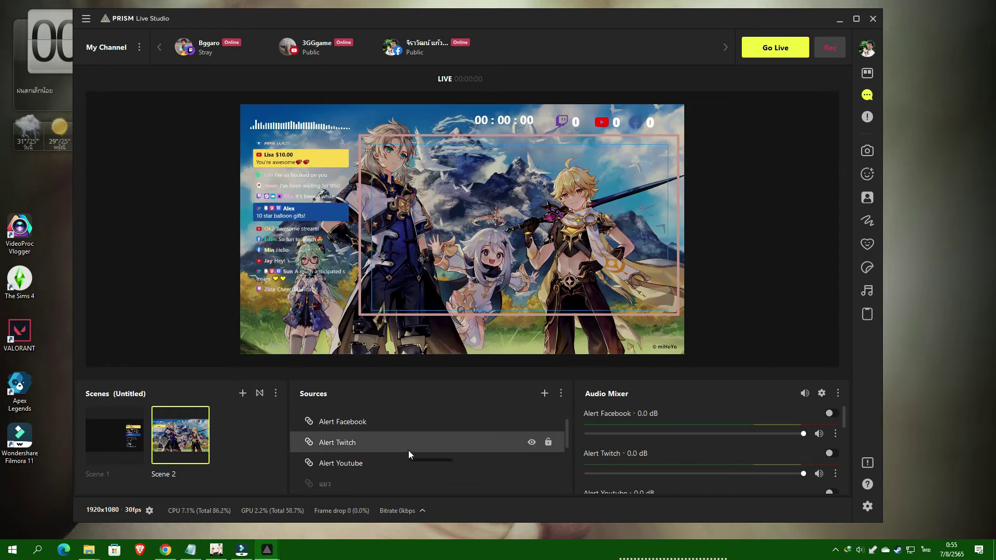
scroll(408, 450, "up", 2)
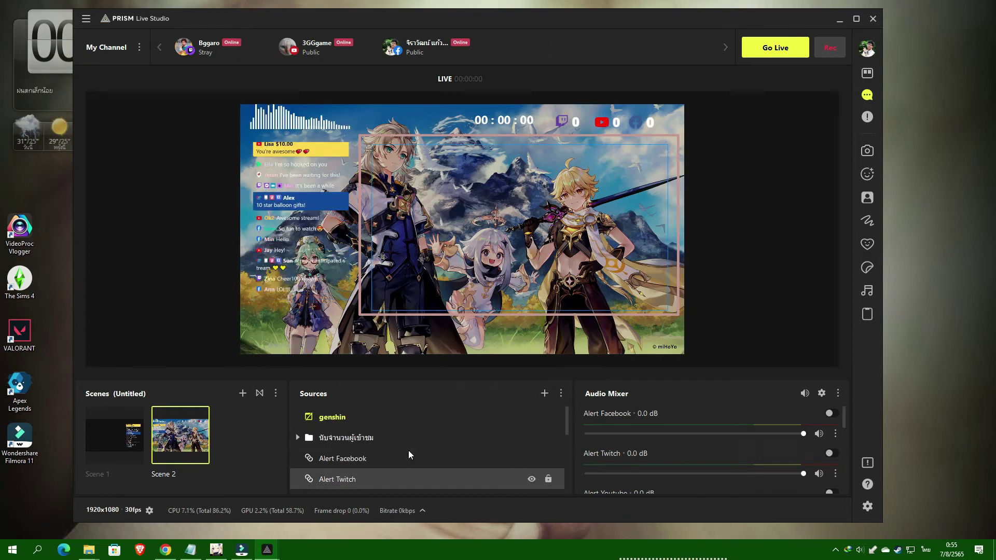
left_click(216, 549)
left_click_drag(422, 52, 995, 52)
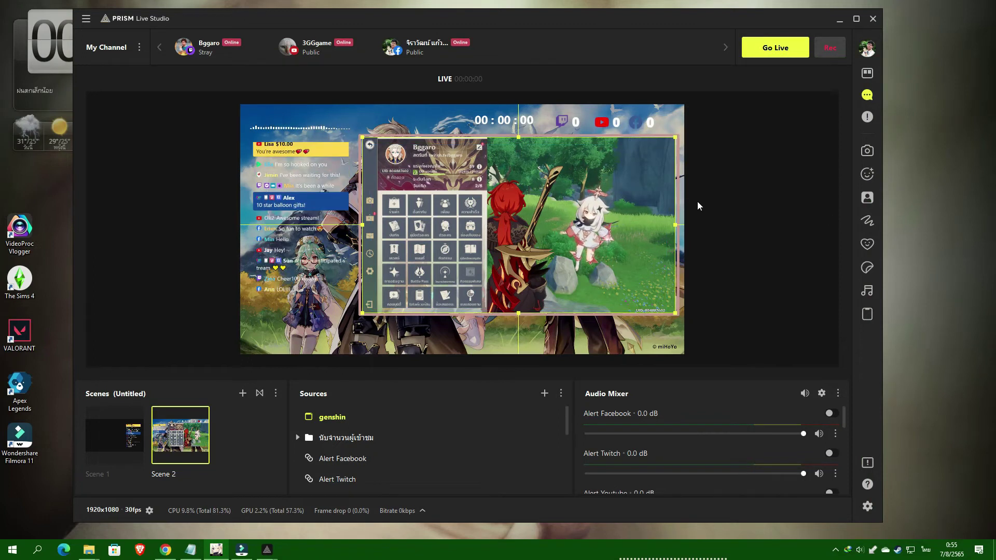
left_click(720, 191)
Look over the sources of Scene 2 and hide the genshin source
scroll(432, 424, "down", 3)
scroll(432, 424, "down", 3)
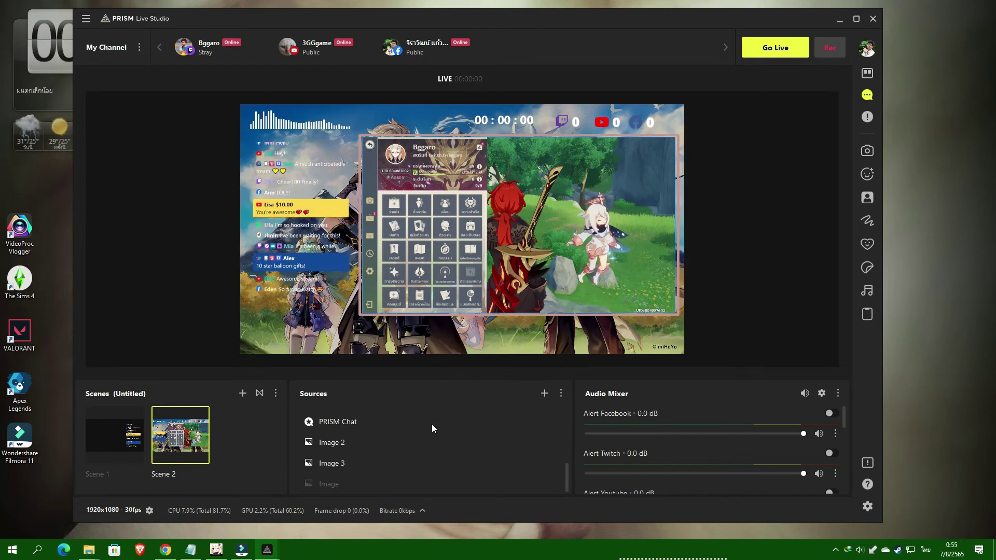
scroll(429, 425, "up", 5)
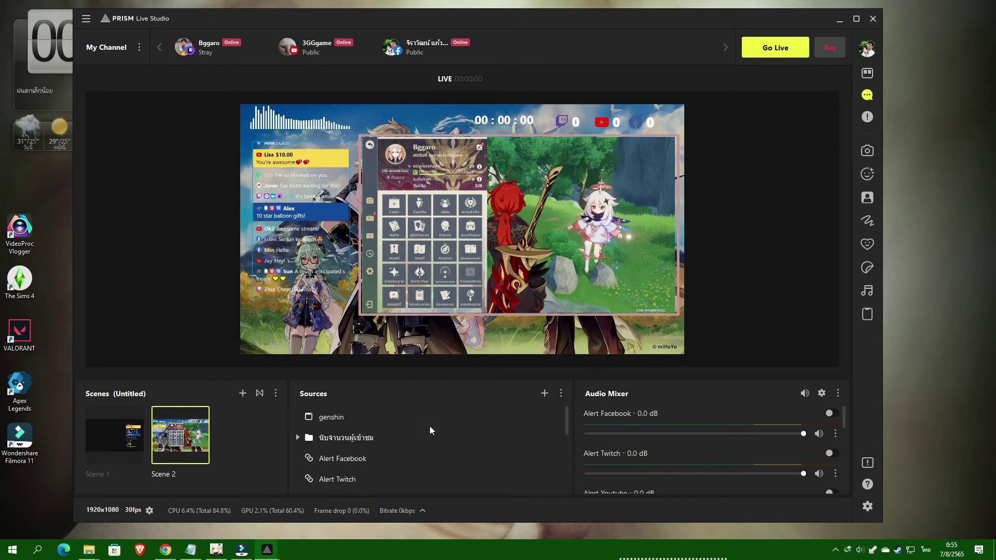
left_click(429, 421)
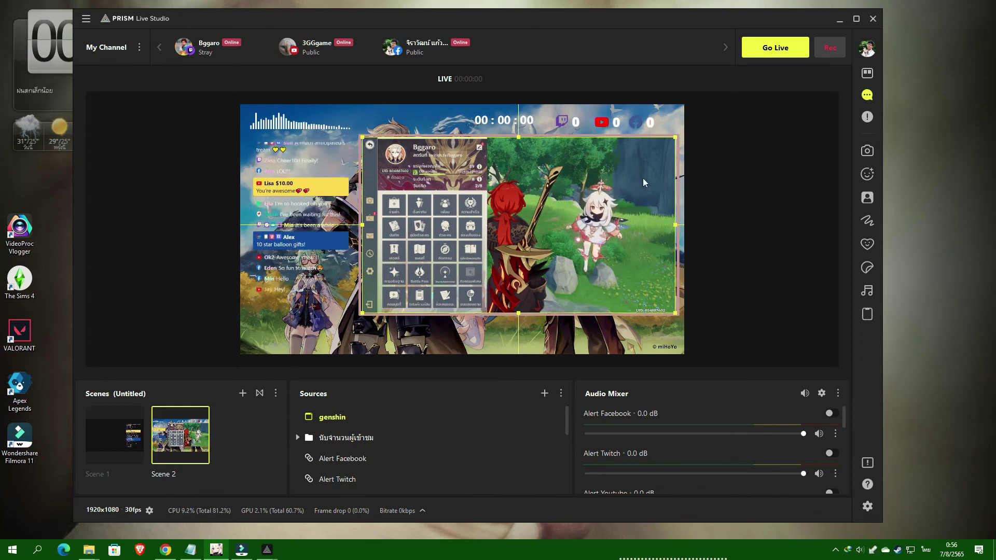
scroll(450, 469, "down", 5)
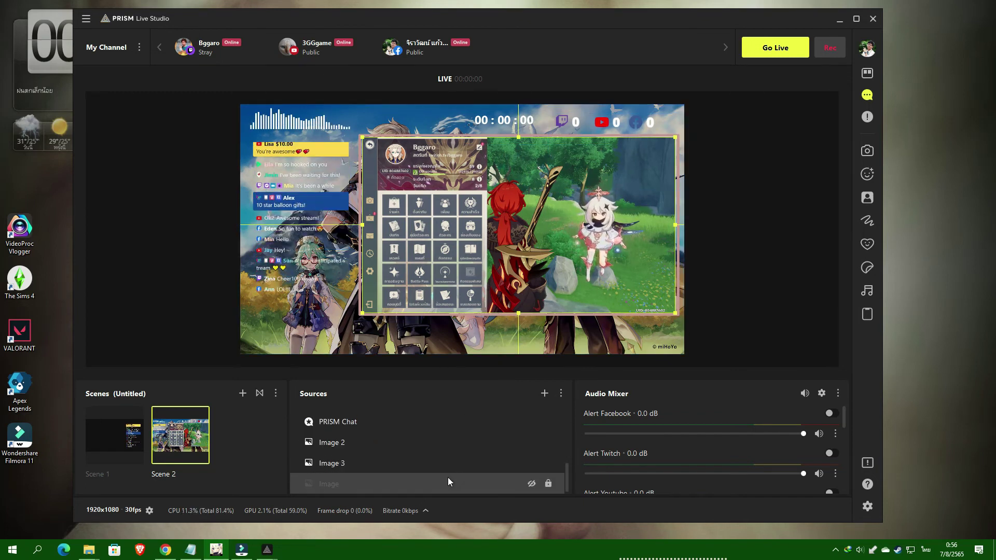
scroll(447, 476, "up", 5)
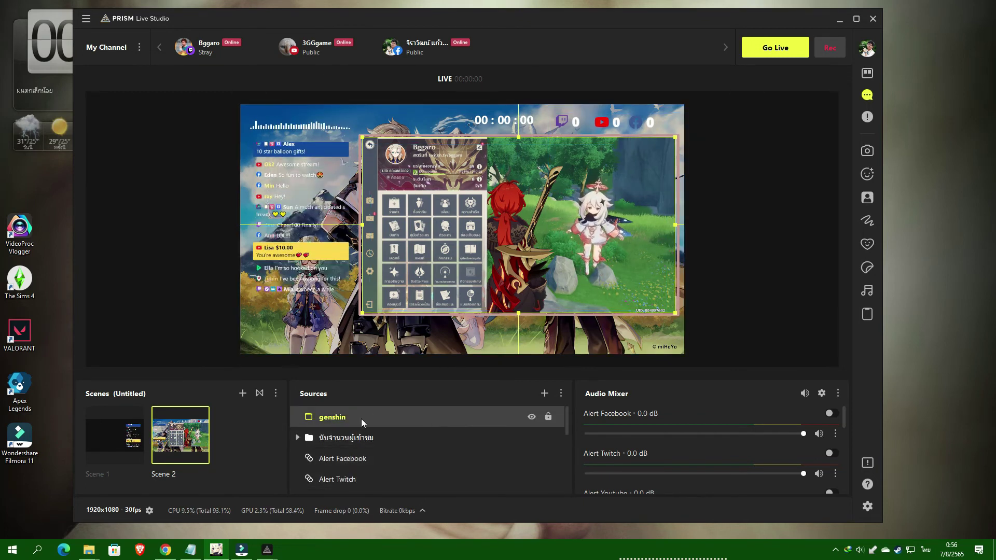
left_click(531, 417)
scroll(478, 449, "down", 5)
scroll(478, 449, "up", 5)
Add a new Game source to Scene 2, accepting the suggested name
left_click(544, 394)
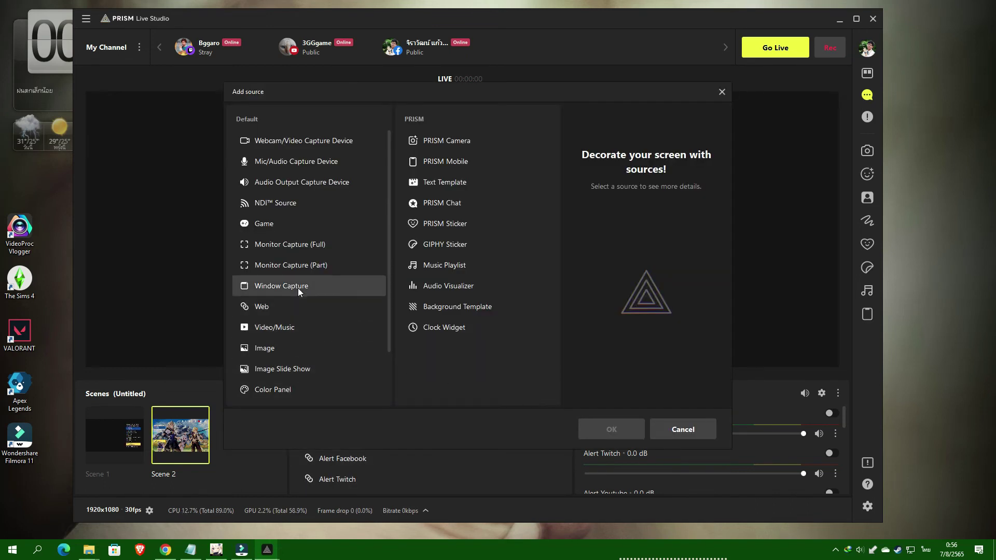
left_click(300, 228)
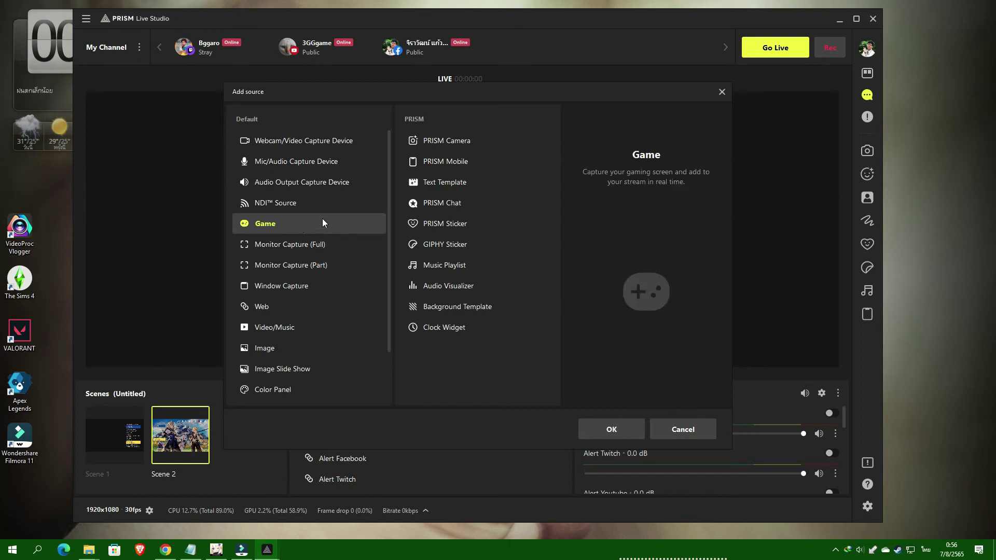
left_click(612, 429)
left_click(445, 347)
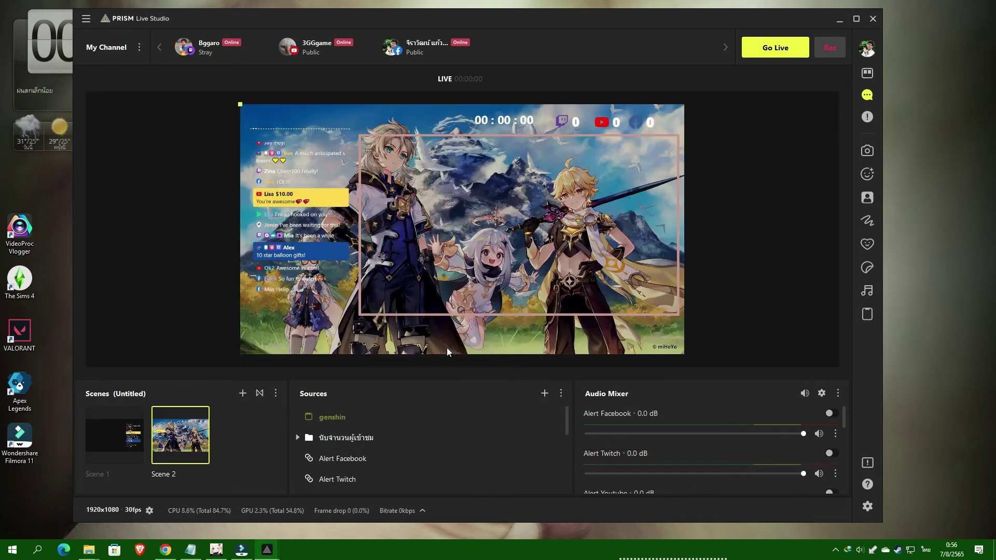
Set the new Game source to capture the specific window [GenshinImpact.exe]: Genshin Impact and accept its properties
left_click(469, 210)
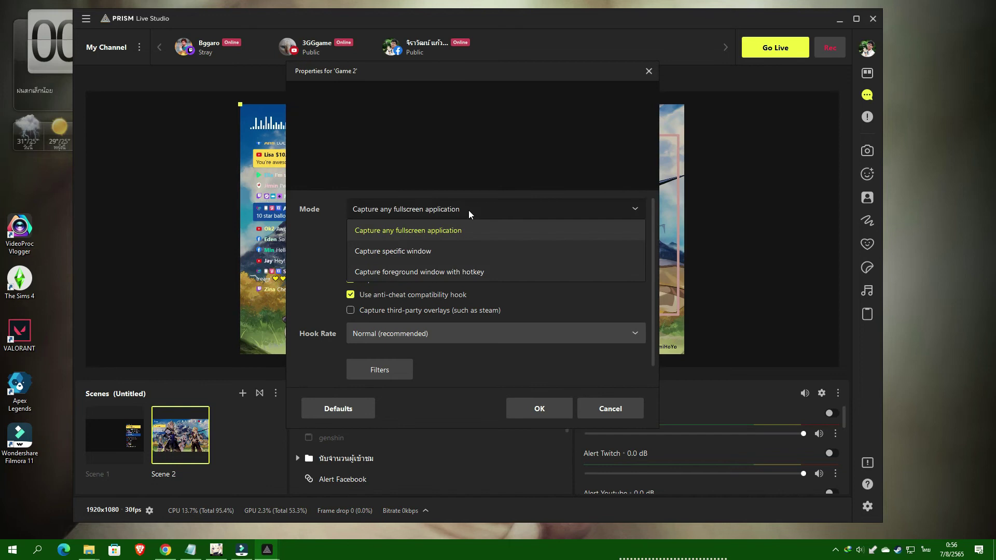
left_click(452, 251)
left_click(459, 235)
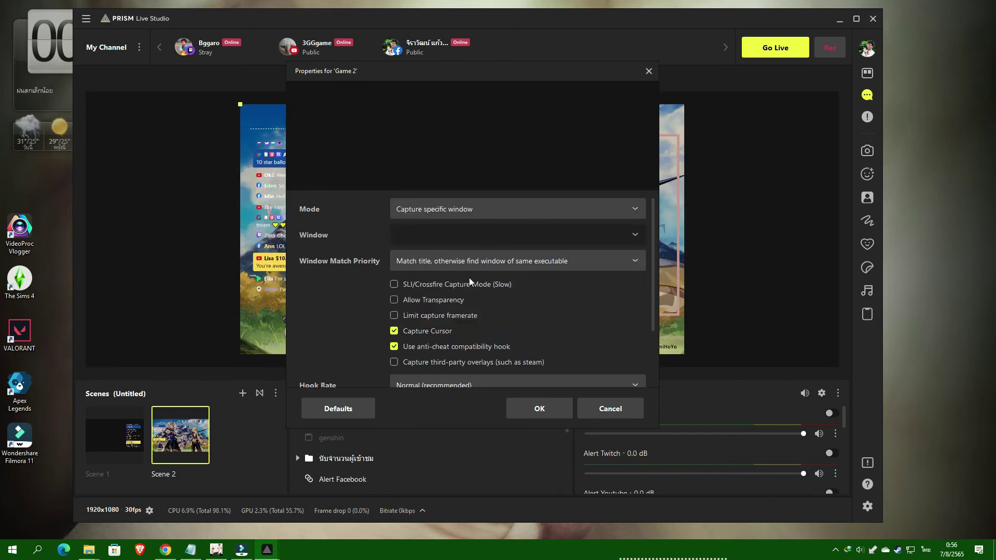
left_click(530, 407)
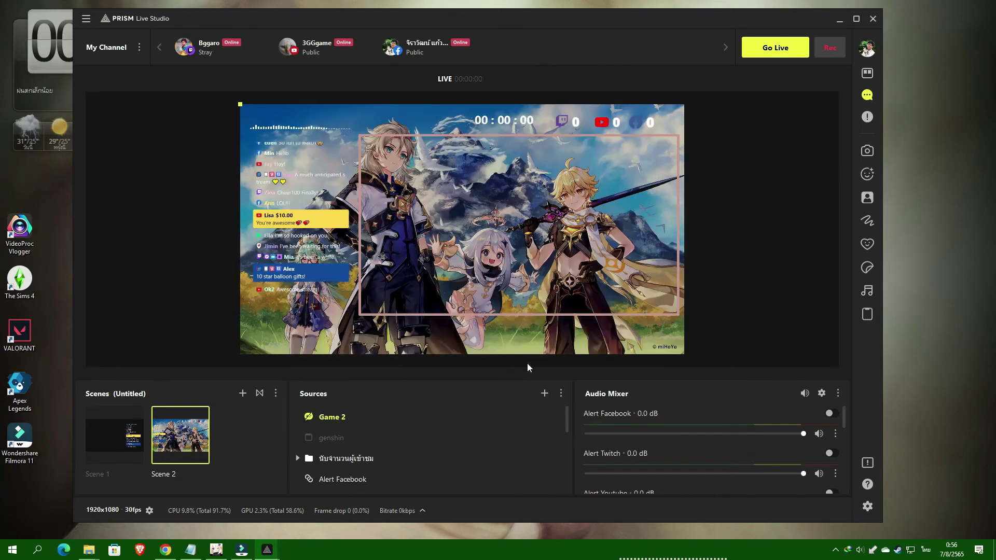
Try the window match priority "Match title, otherwise find window of same type" on the Game 2 source
double_click(431, 415)
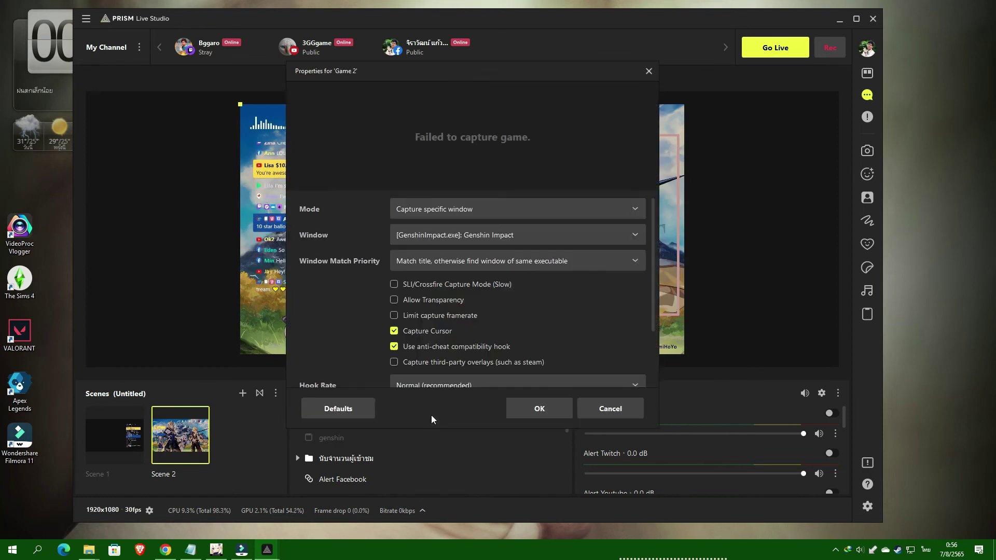
left_click(533, 263)
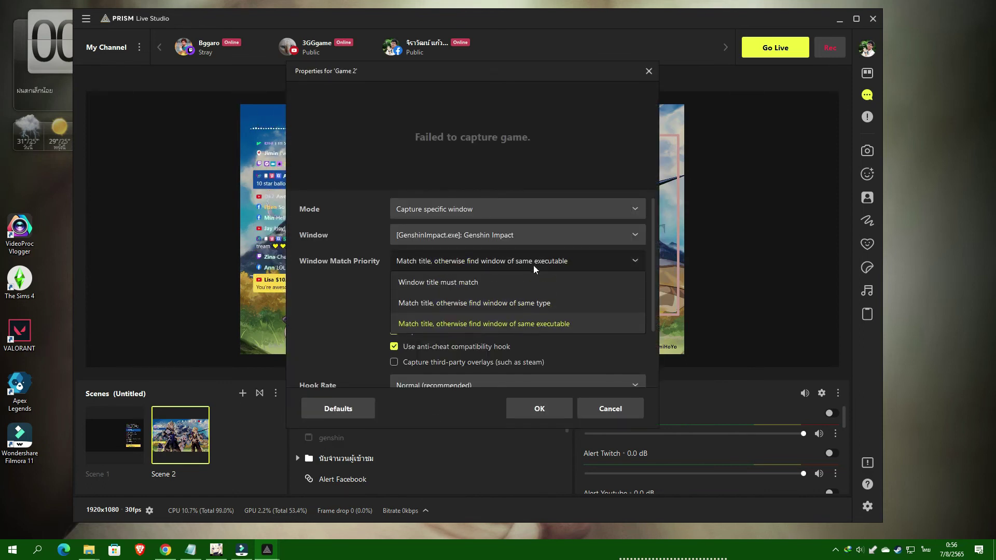
left_click(525, 303)
left_click(531, 405)
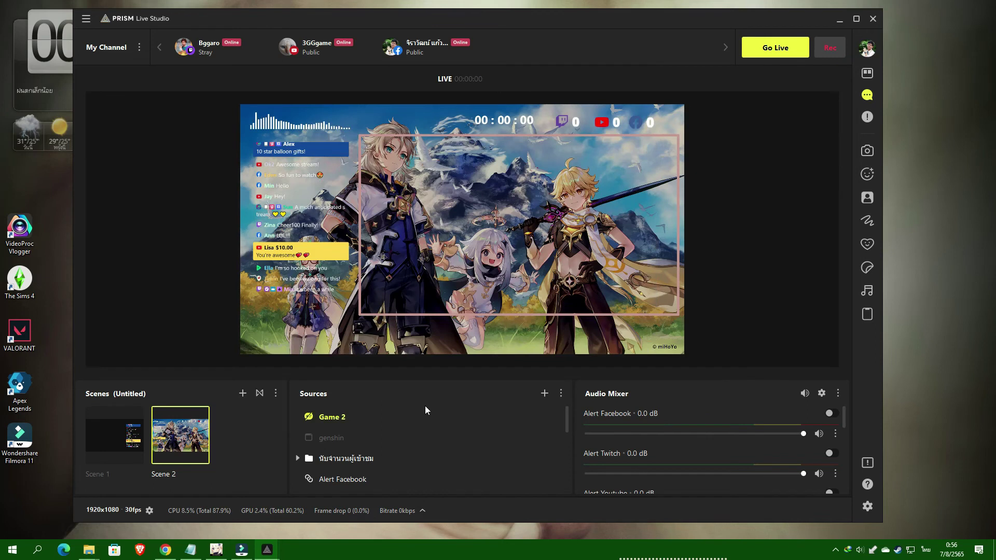
Try the window match priority "Window title must match" on the Game 2 source
double_click(411, 415)
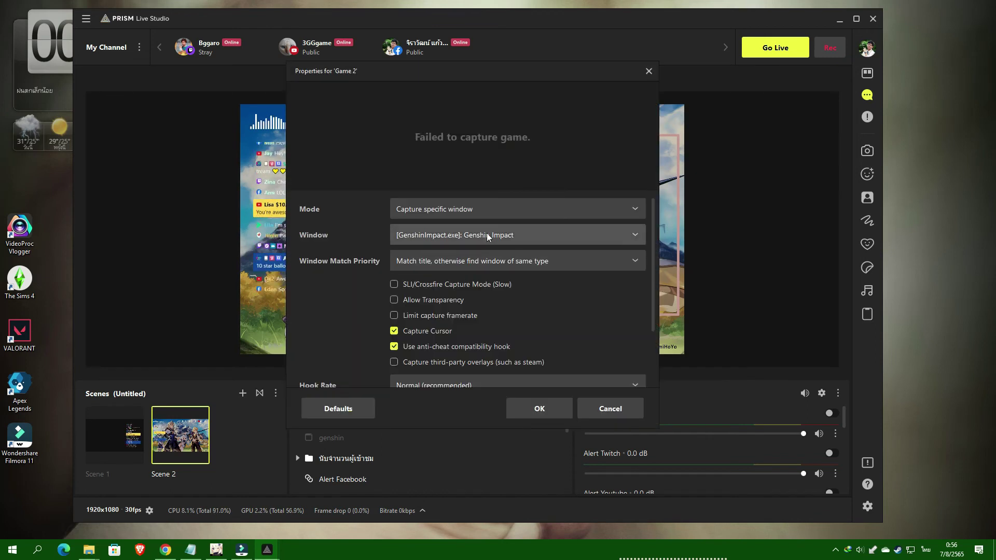
left_click(485, 261)
left_click(476, 278)
left_click(538, 405)
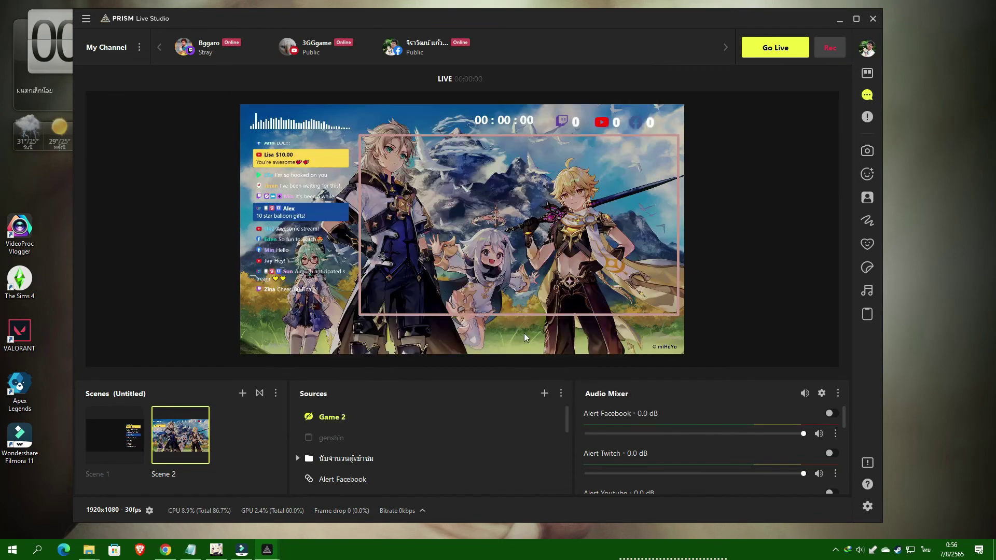
Set the Game 2 source's window match priority to "Match title, otherwise find window of same executable" and accept its properties
double_click(421, 412)
left_click(545, 267)
left_click(525, 319)
left_click(549, 406)
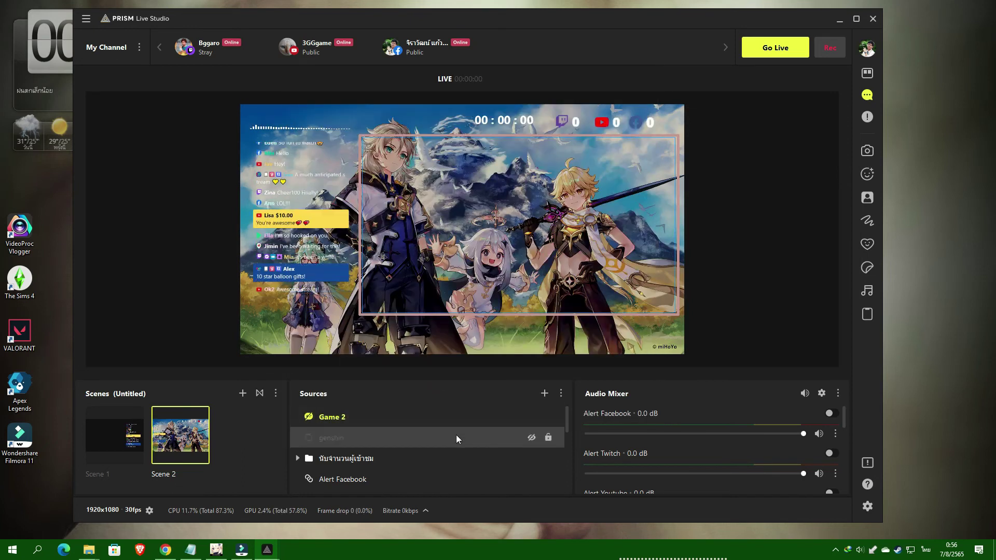
Hide the Game 2 source in Scene 2 and look over the remaining sources
left_click(531, 416)
scroll(463, 434, "down", 5)
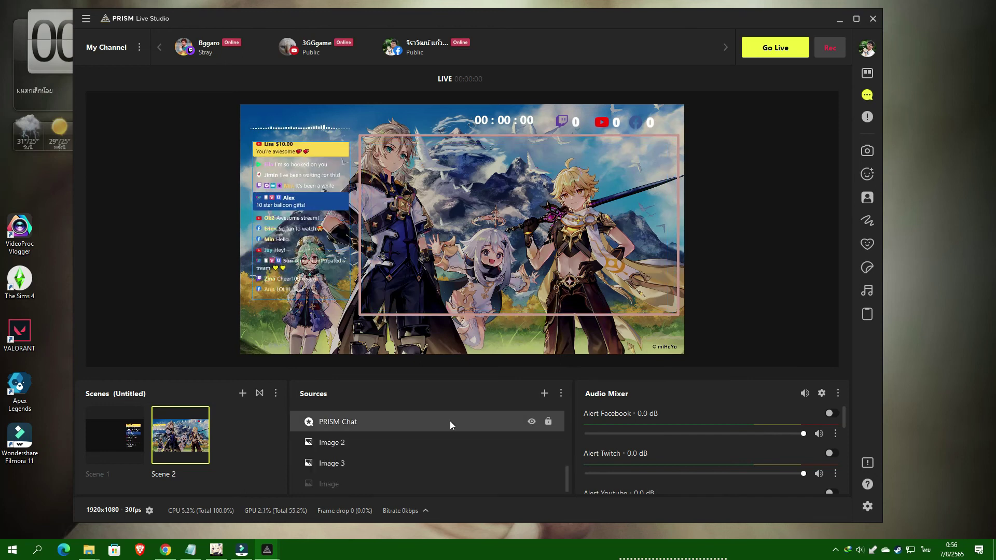
scroll(450, 421, "up", 5)
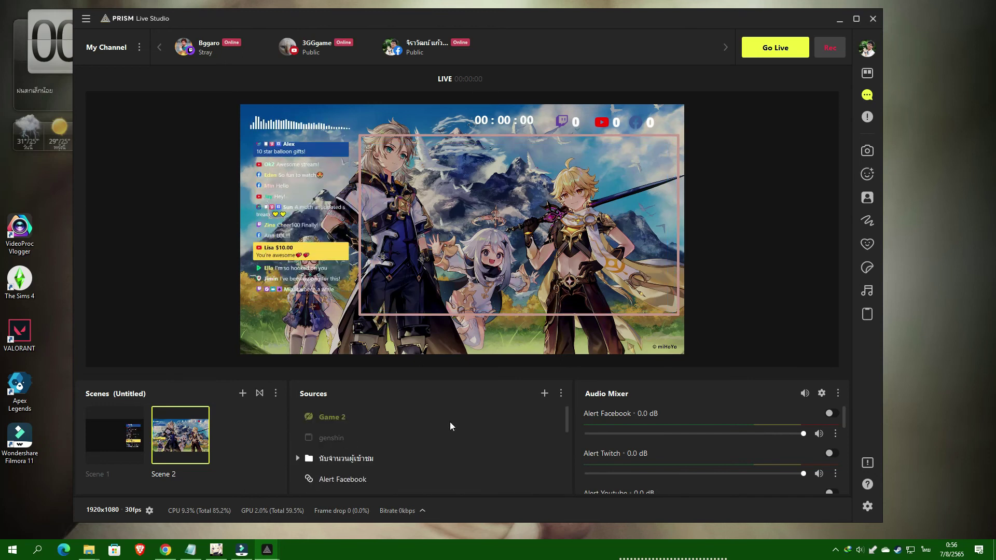
scroll(449, 421, "down", 2)
scroll(449, 422, "up", 2)
Show the genshin source again, clear its selection and shift the studio window slightly
left_click(422, 437)
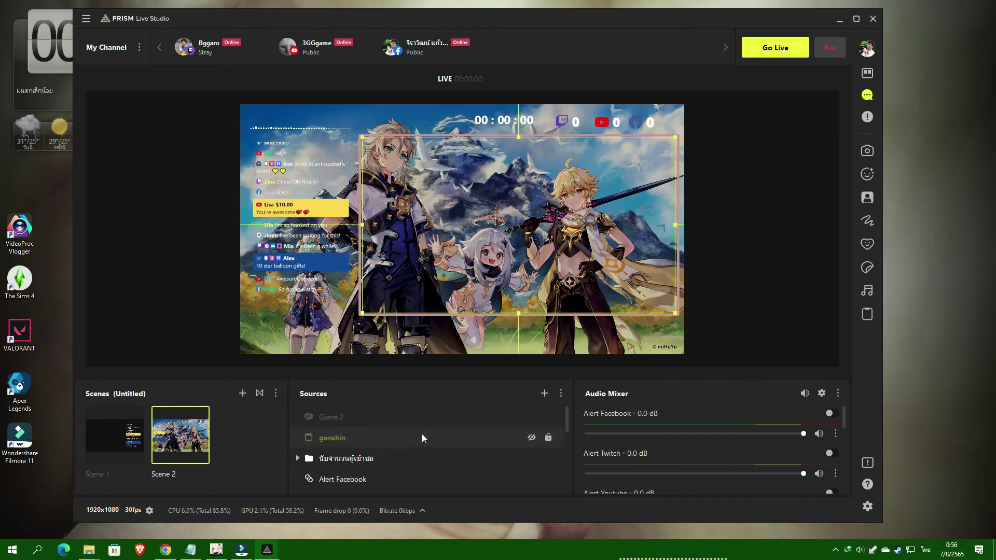
left_click(532, 438)
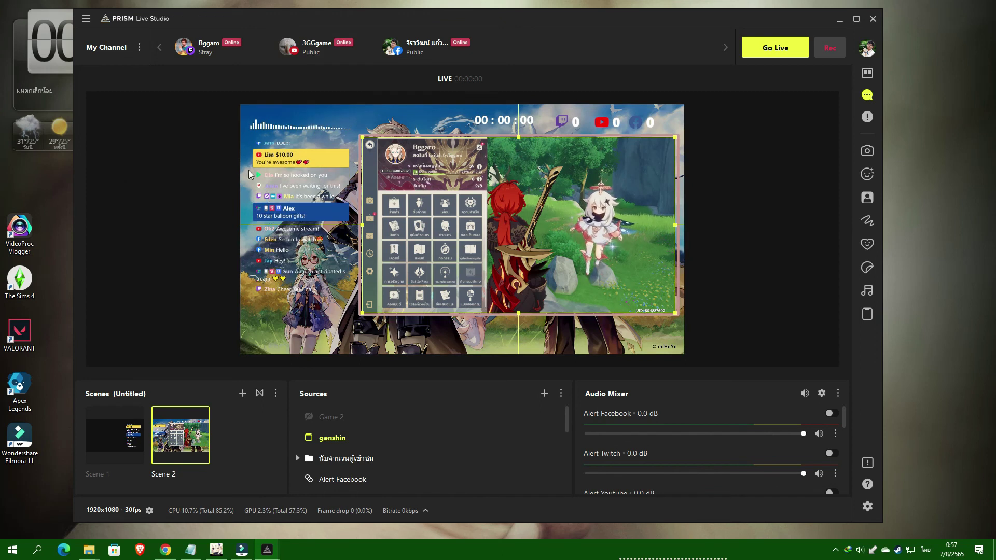
left_click(735, 187)
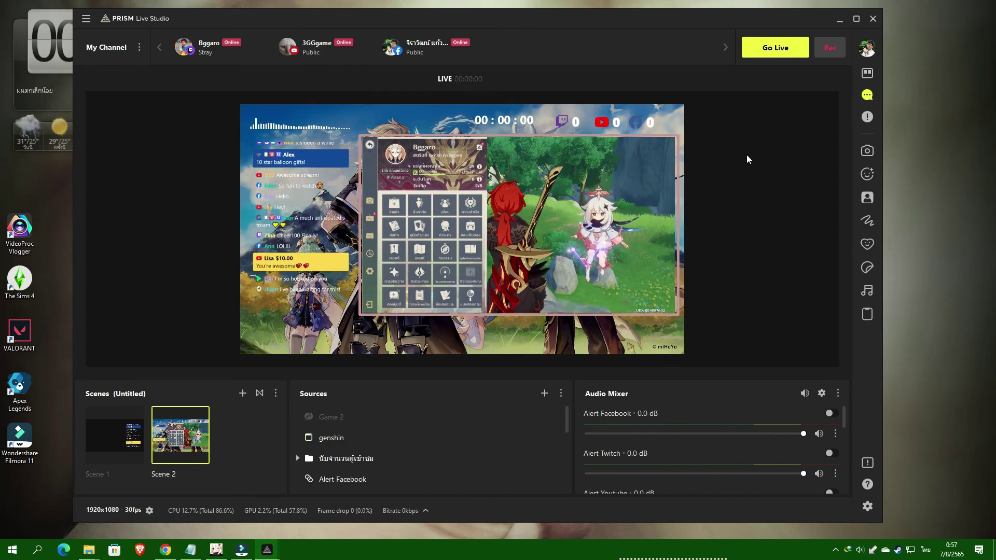
left_click_drag(640, 20, 655, 23)
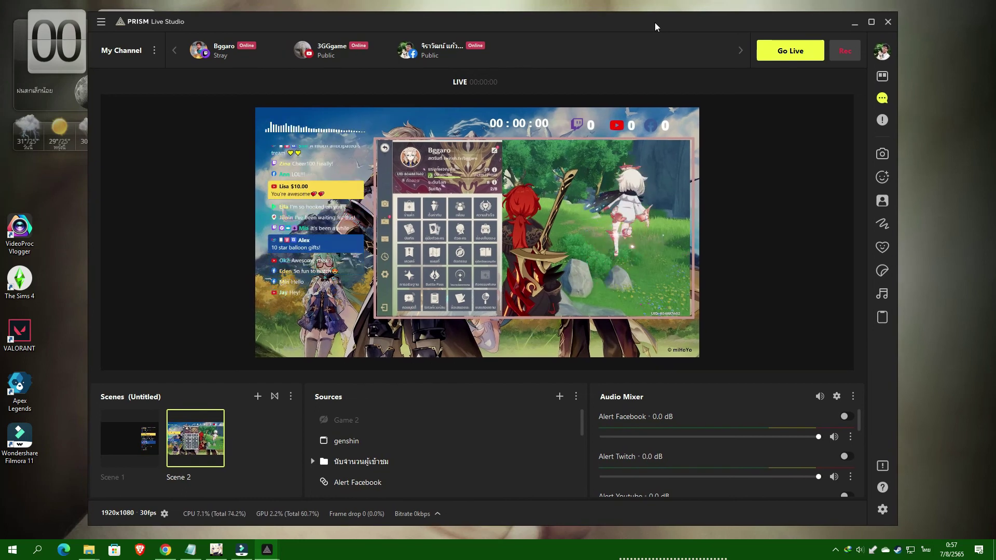